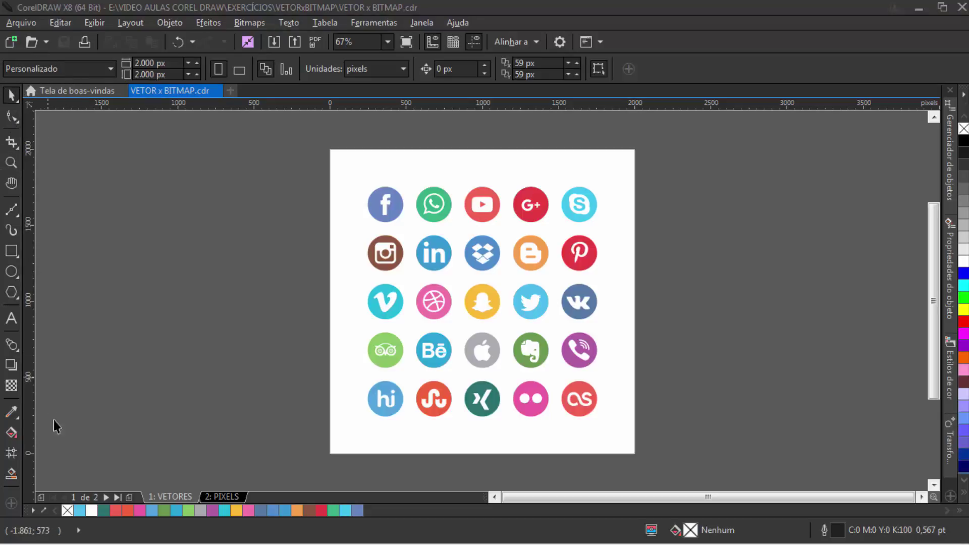
Step: Compare the icons on the PIXELS page with those on the VETORES page, ending on VETORES
click(194, 93)
click(142, 514)
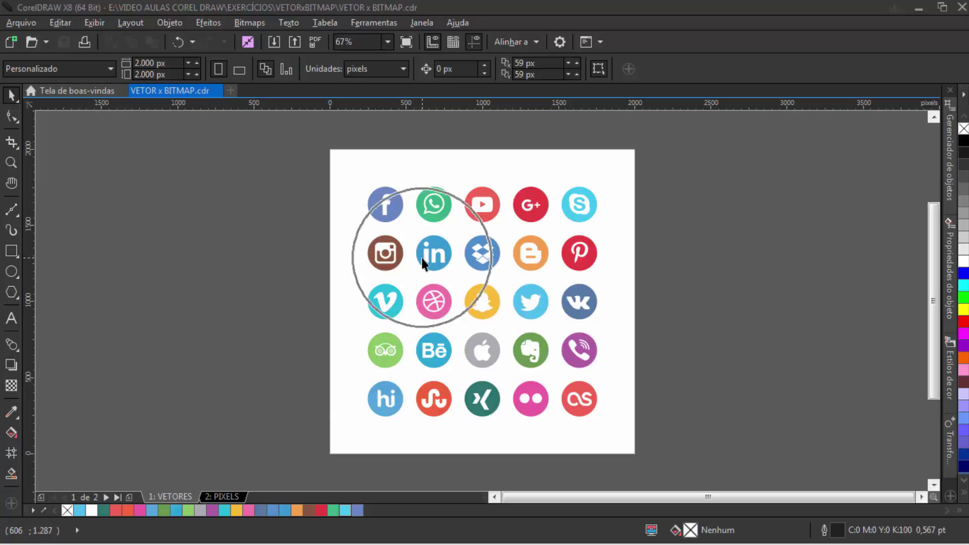
click(220, 495)
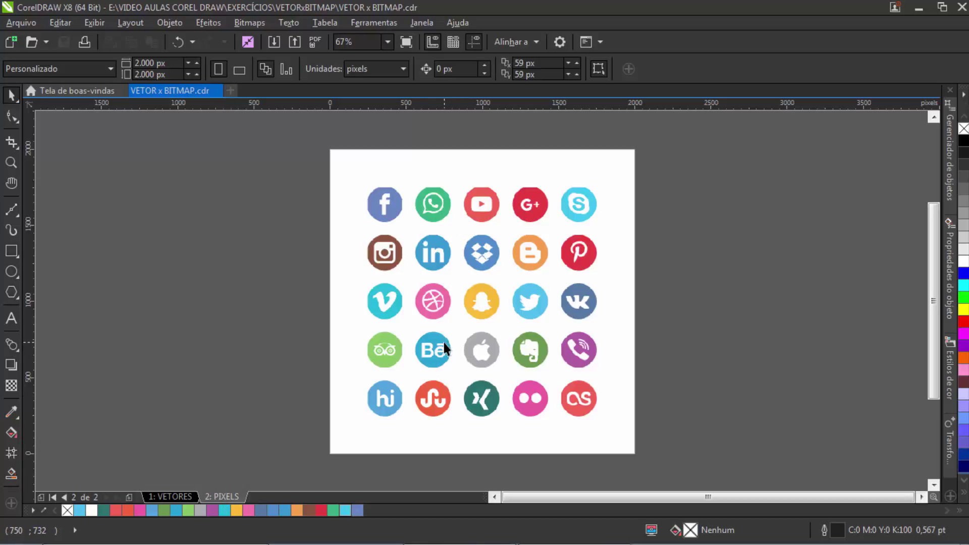
click(176, 492)
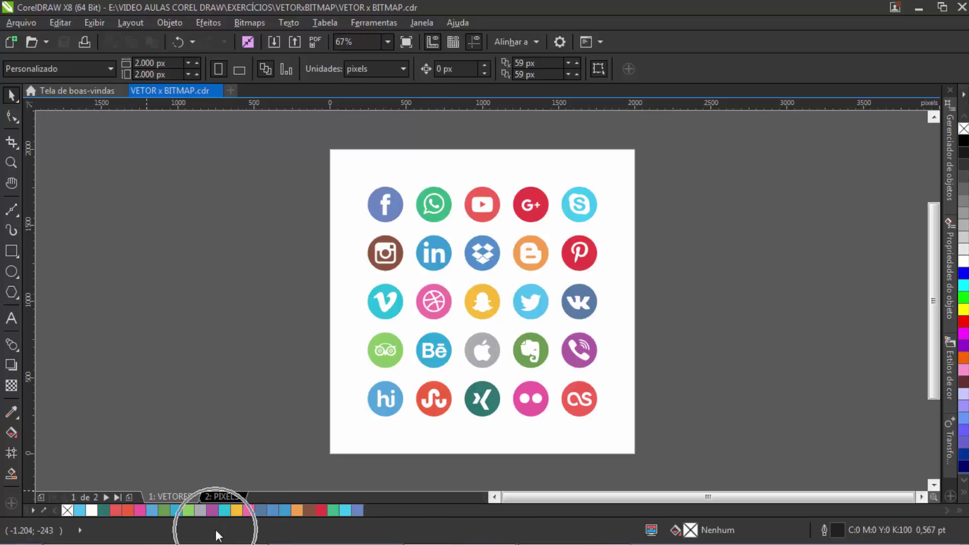
Step: Magnify the area around the Facebook icon with the Zoom tool, fit the whole page and zoom out once
click(383, 404)
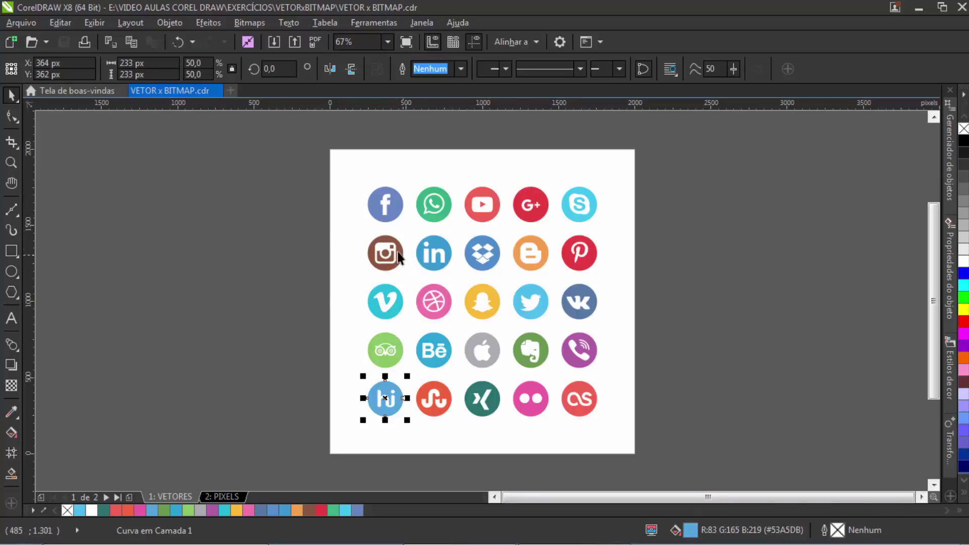
click(11, 163)
drag(358, 180, 411, 229)
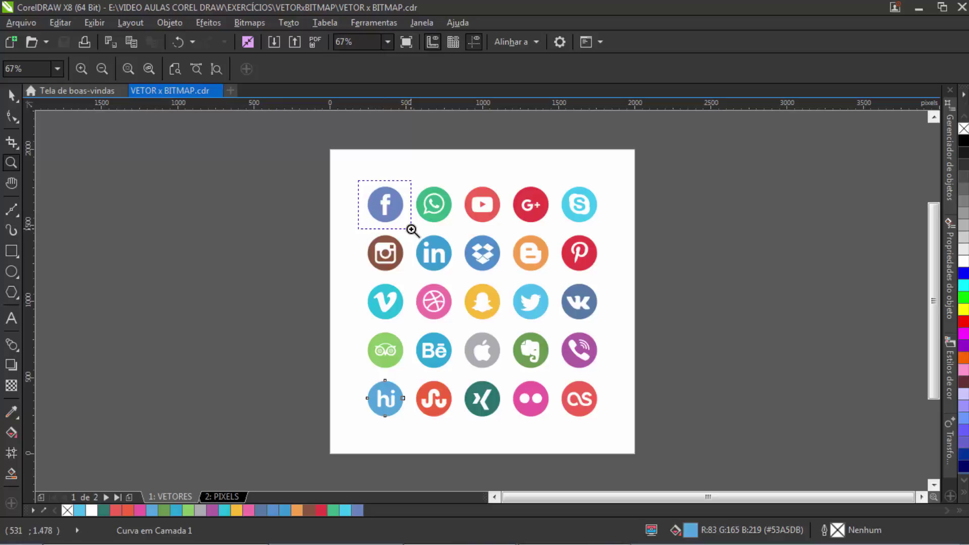
drag(412, 229, 412, 225)
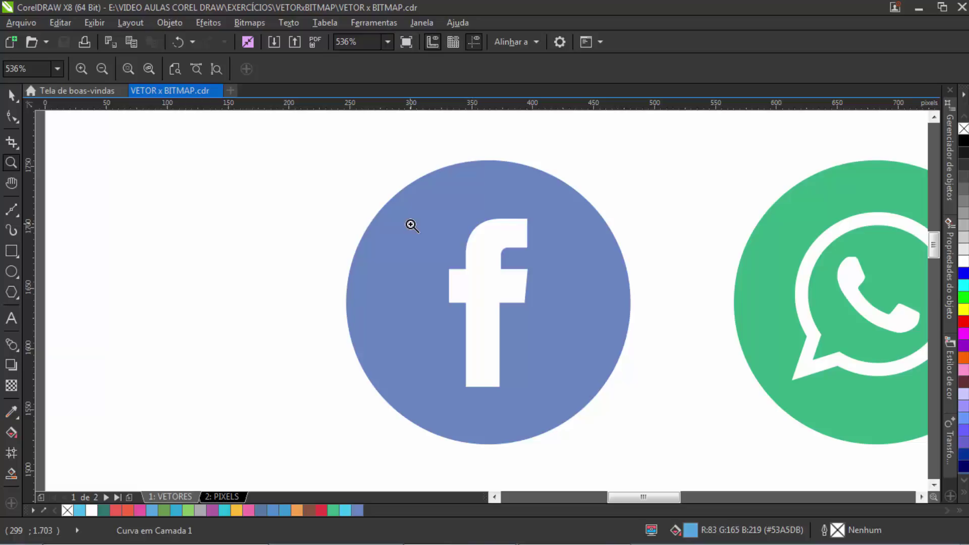
key(shift+F4)
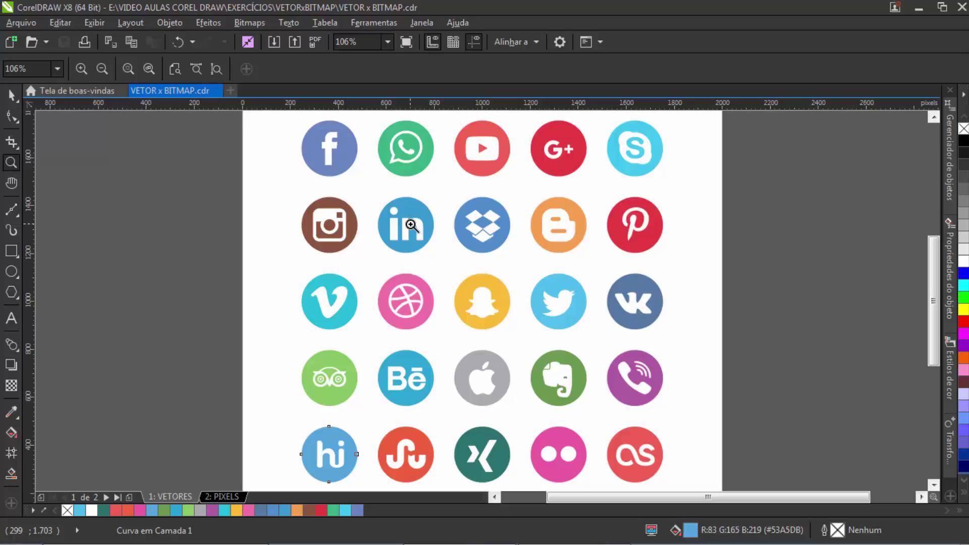
key(F3)
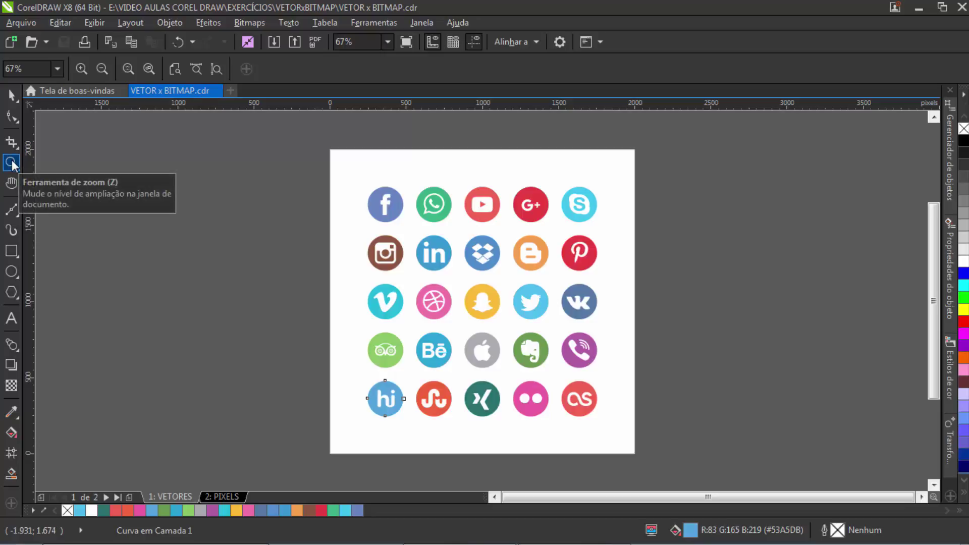
Step: Zoom in stepwise to 536% on the centre of the page and back out to 67%
click(83, 69)
click(81, 72)
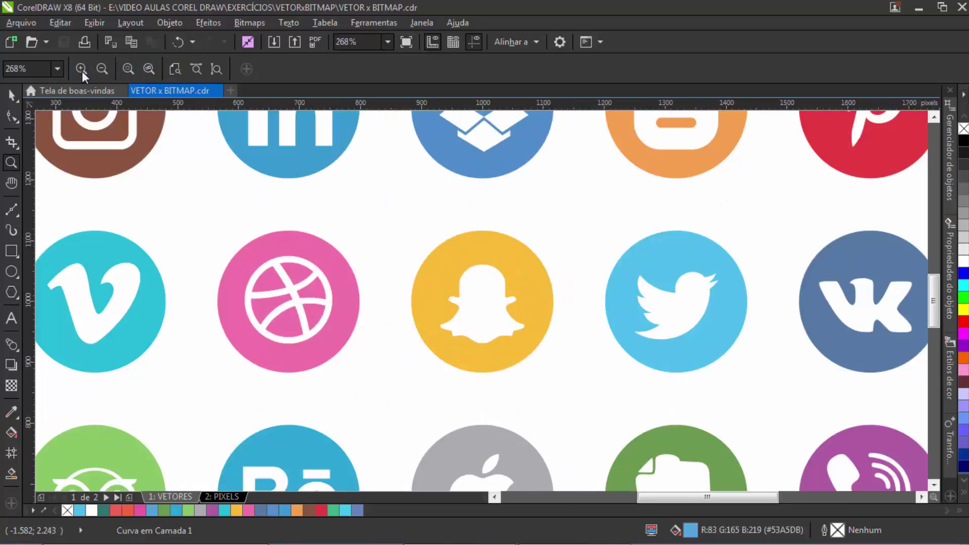
click(81, 71)
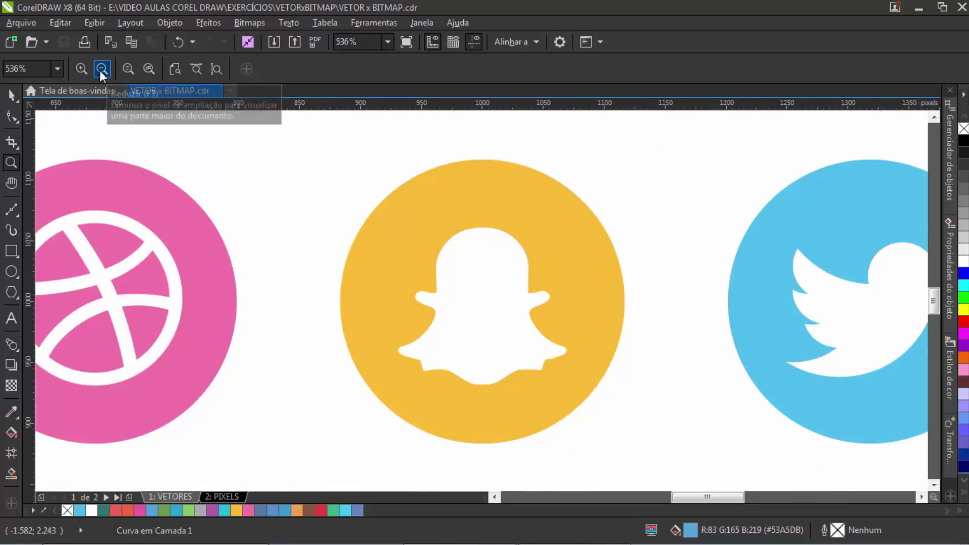
click(101, 71)
click(101, 71)
click(101, 70)
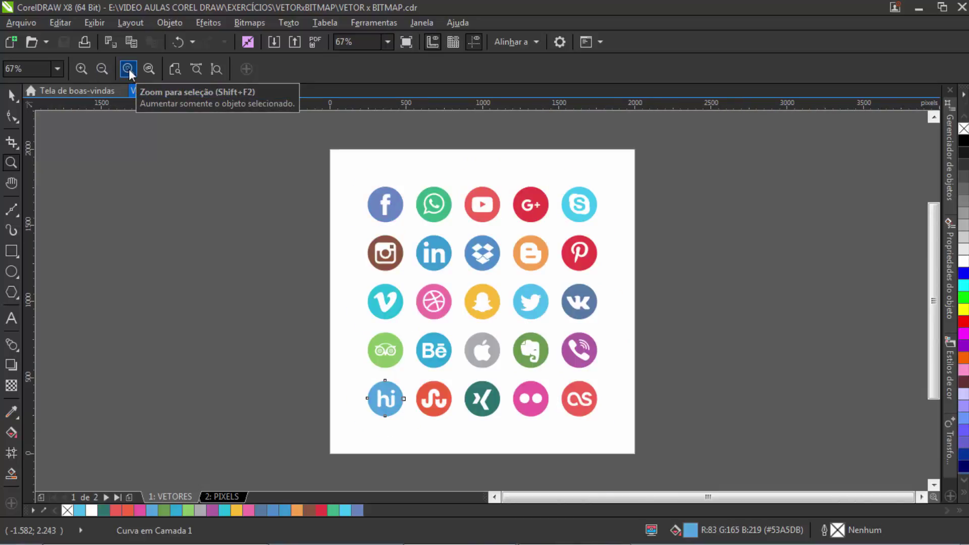
Step: Select the Facebook icon, zoom to that selection, and fit all objects in the view
click(13, 99)
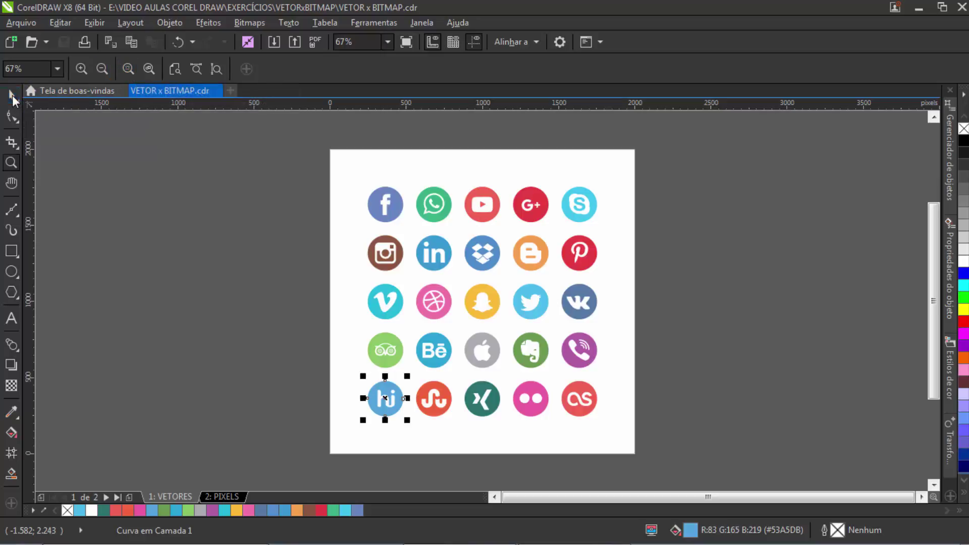
click(380, 216)
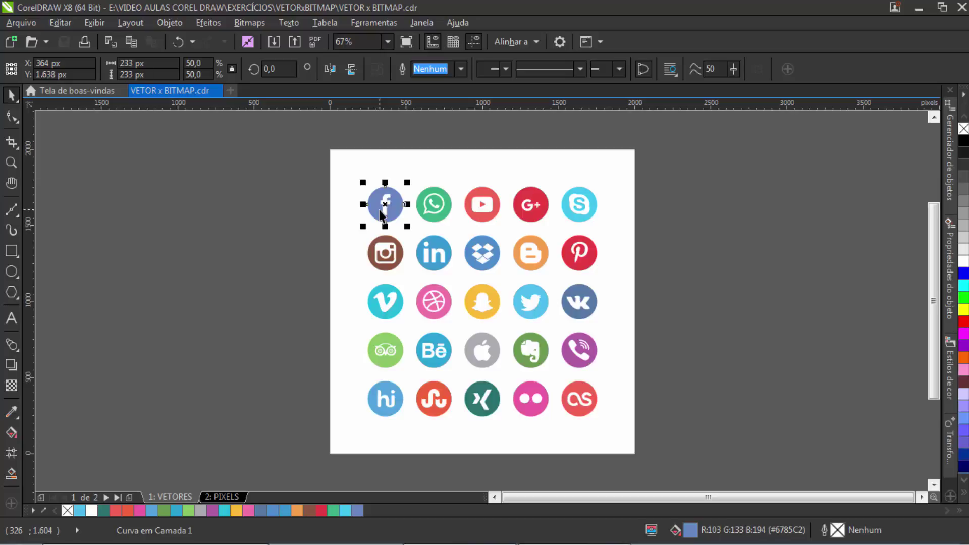
click(11, 167)
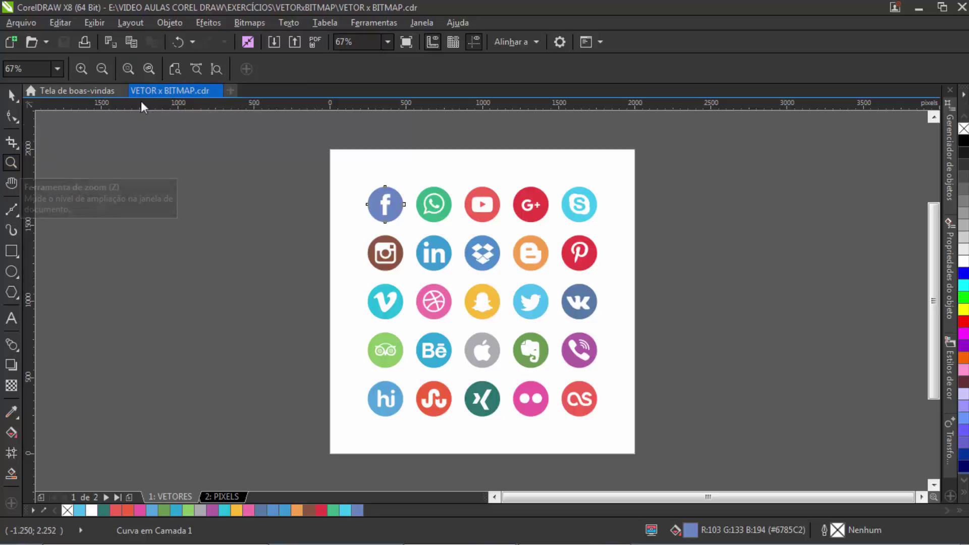
click(129, 70)
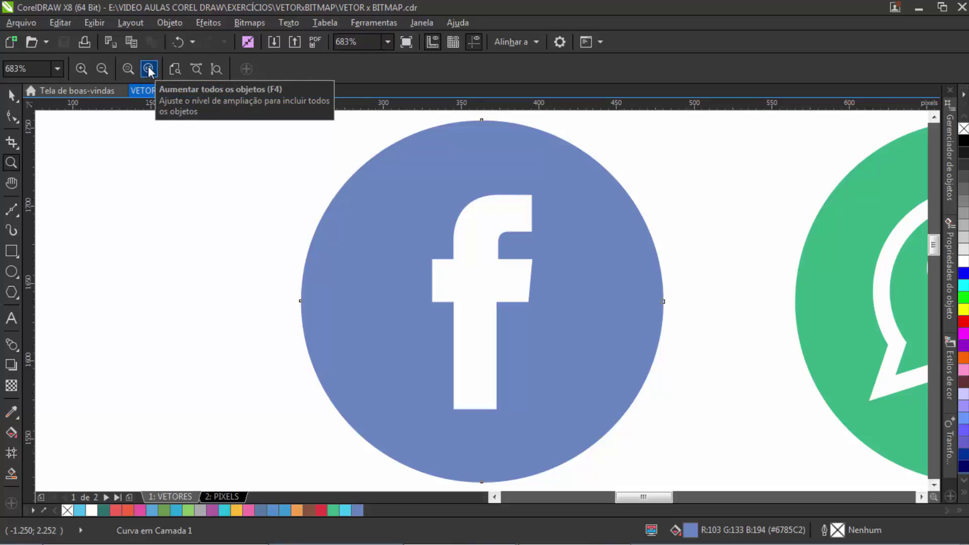
click(148, 69)
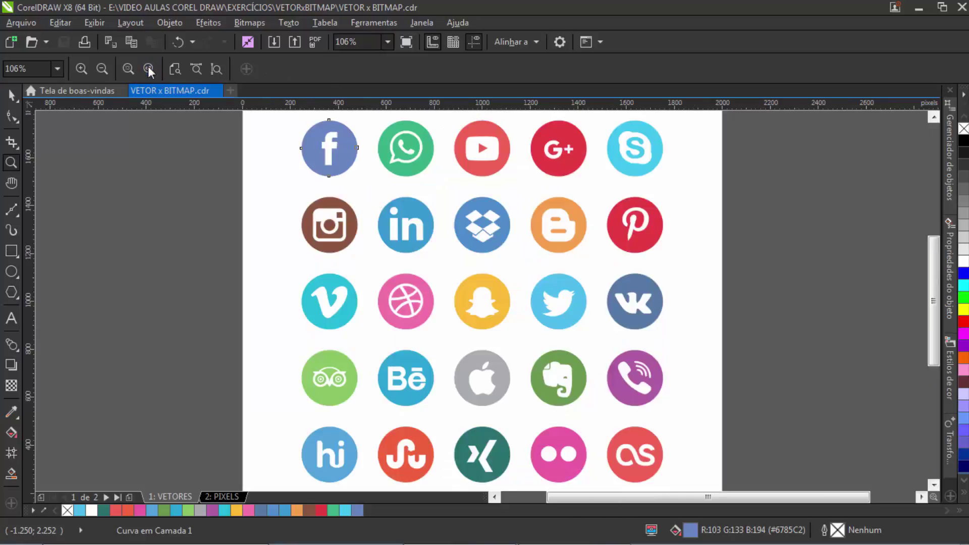
Step: Fit the view to the whole page, the page width and the page height in turn
click(175, 70)
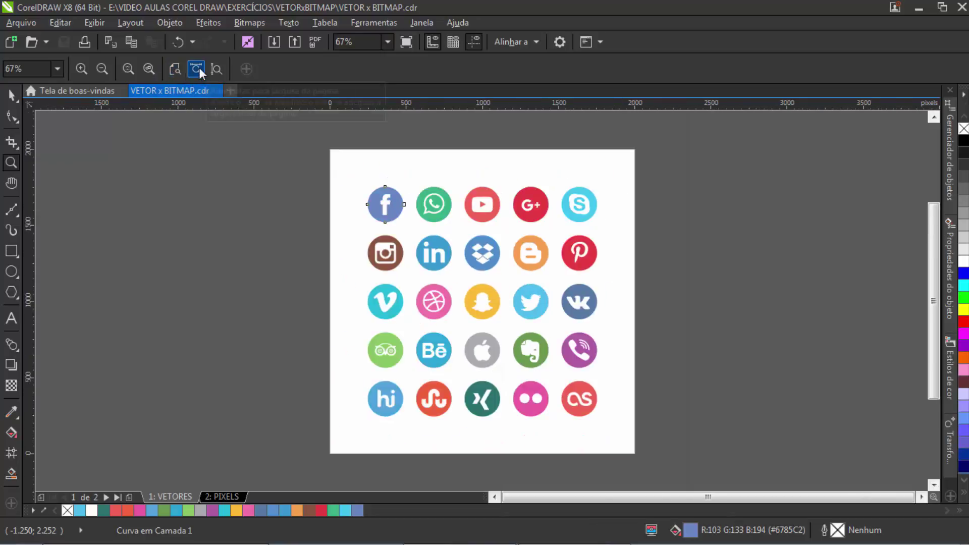
click(198, 68)
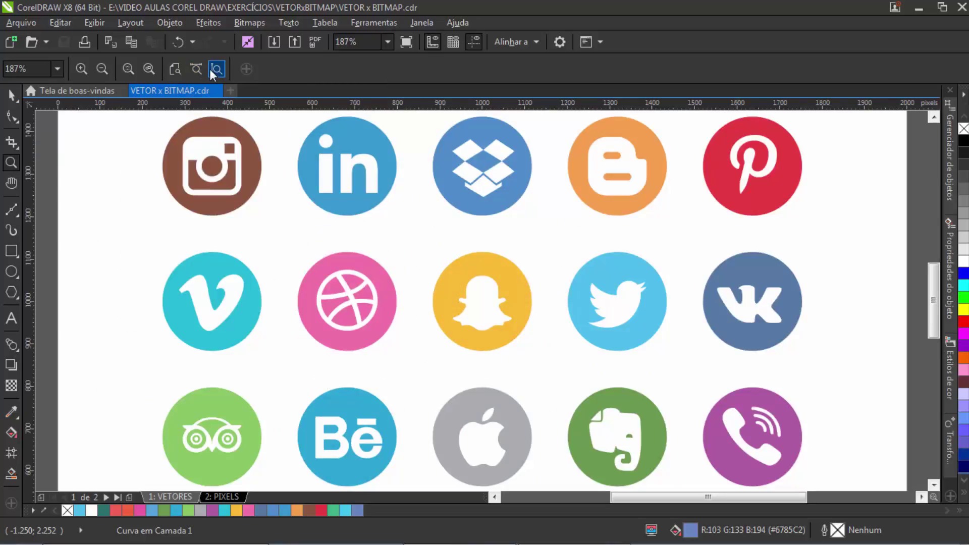
click(216, 71)
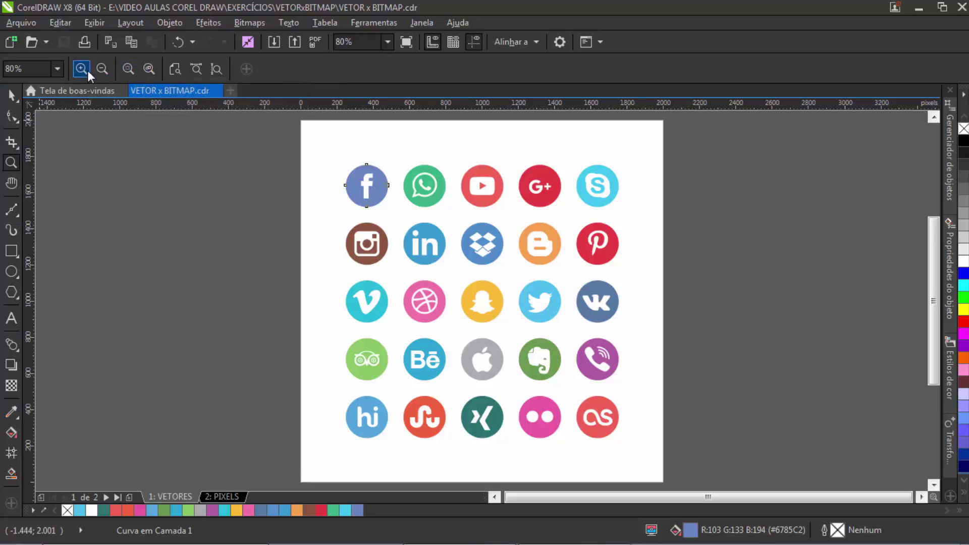
Step: Examine the Facebook, WhatsApp and Google+ icons in the upper row at several magnifications
click(385, 188)
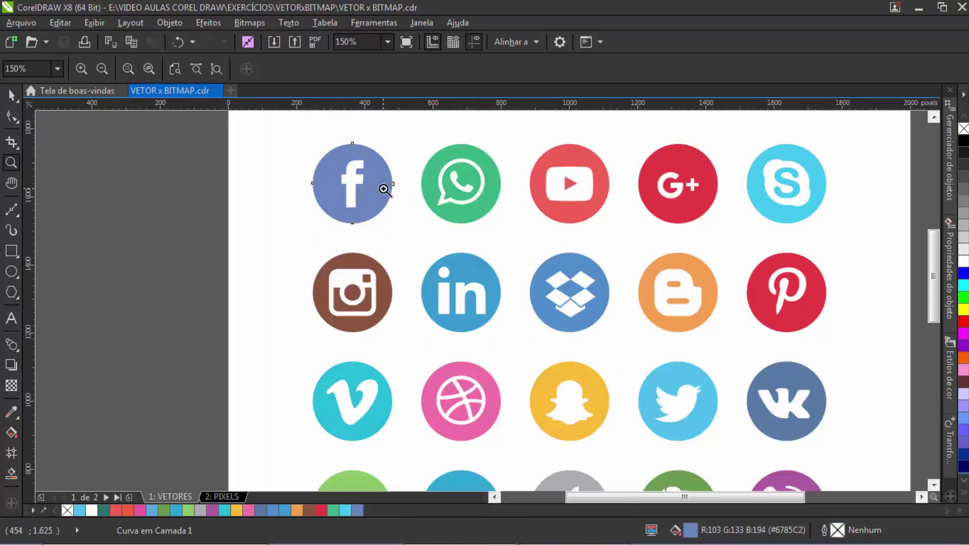
scroll(385, 188, up, 3)
scroll(385, 189, down, 5)
scroll(385, 189, up, 5)
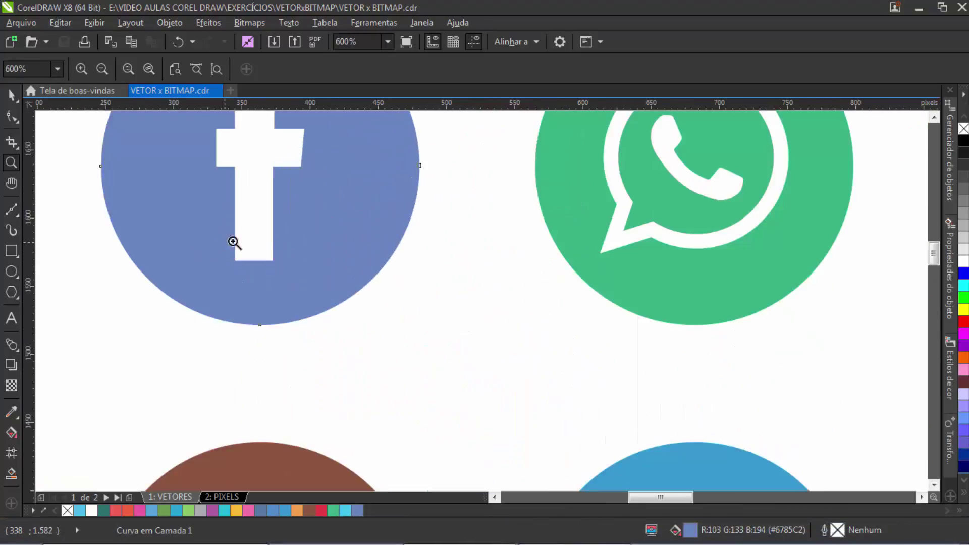
scroll(255, 243, up, 2)
scroll(631, 273, down, 5)
scroll(771, 277, up, 5)
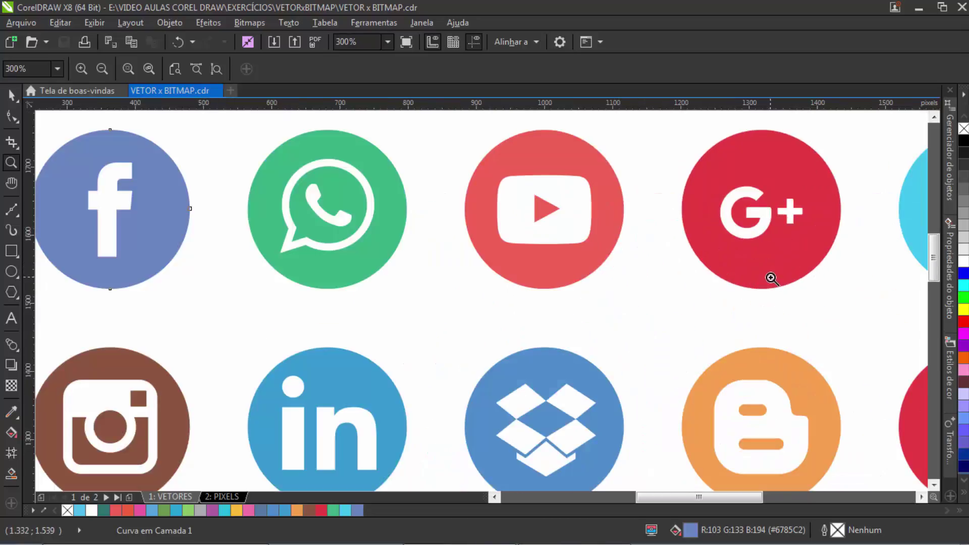
scroll(764, 270, up, 2)
scroll(747, 255, down, 5)
scroll(709, 266, up, 4)
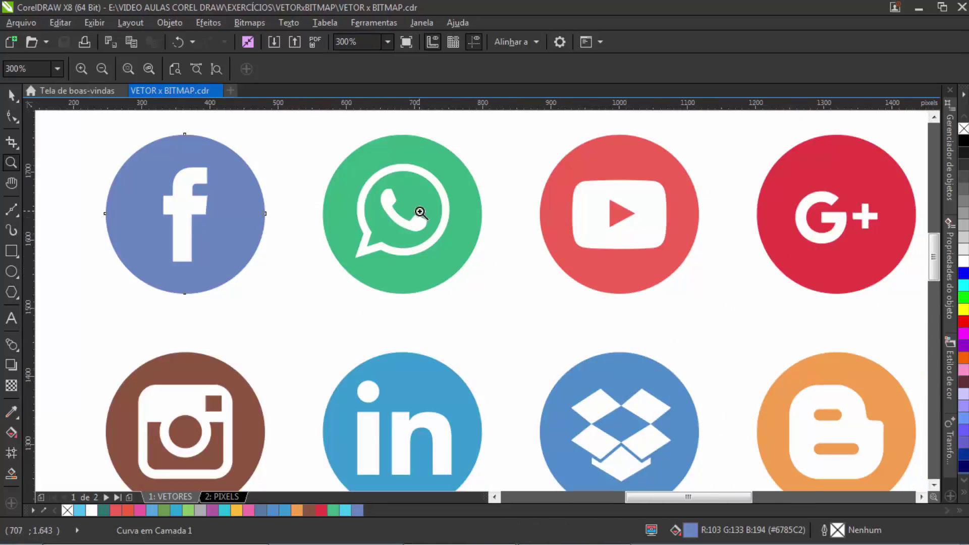
scroll(422, 213, down, 4)
scroll(423, 214, up, 1)
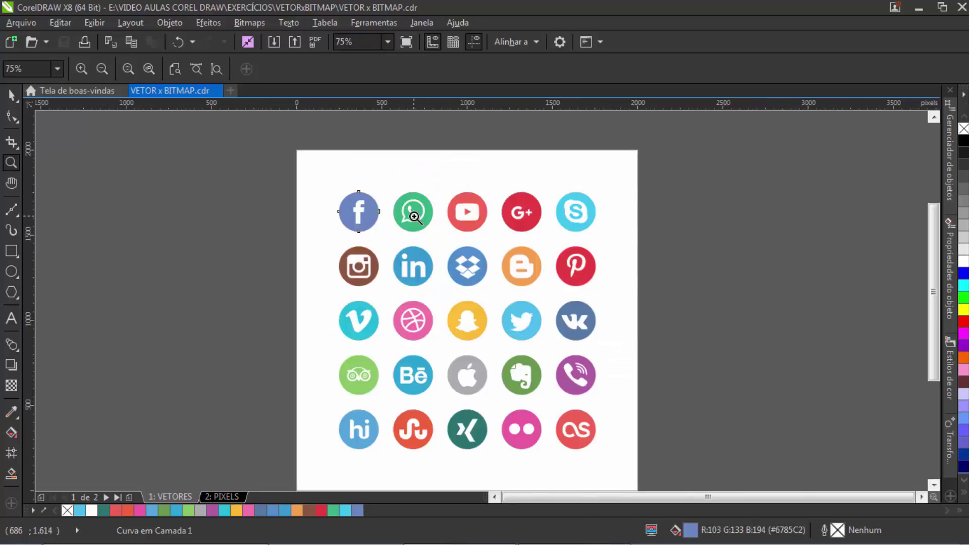
Step: Inspect the WhatsApp icon's vector edges at up to 1200% magnification and return to 75%
scroll(414, 217, up, 3)
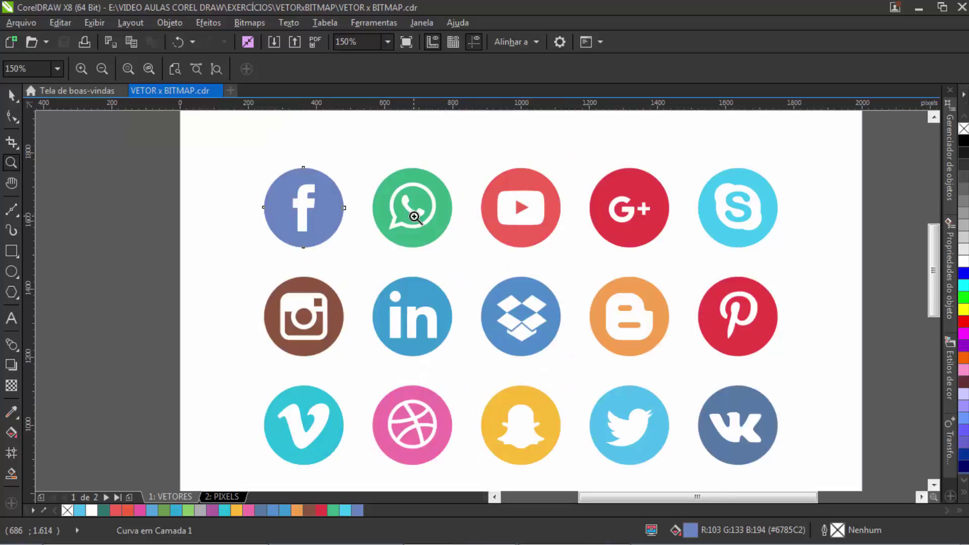
scroll(414, 217, up, 1)
scroll(415, 217, down, 1)
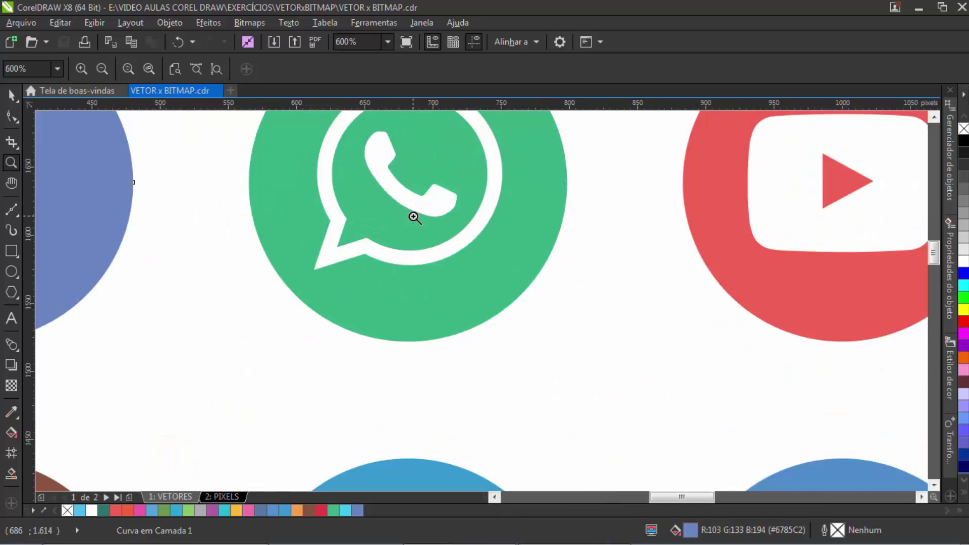
scroll(413, 220, up, 1)
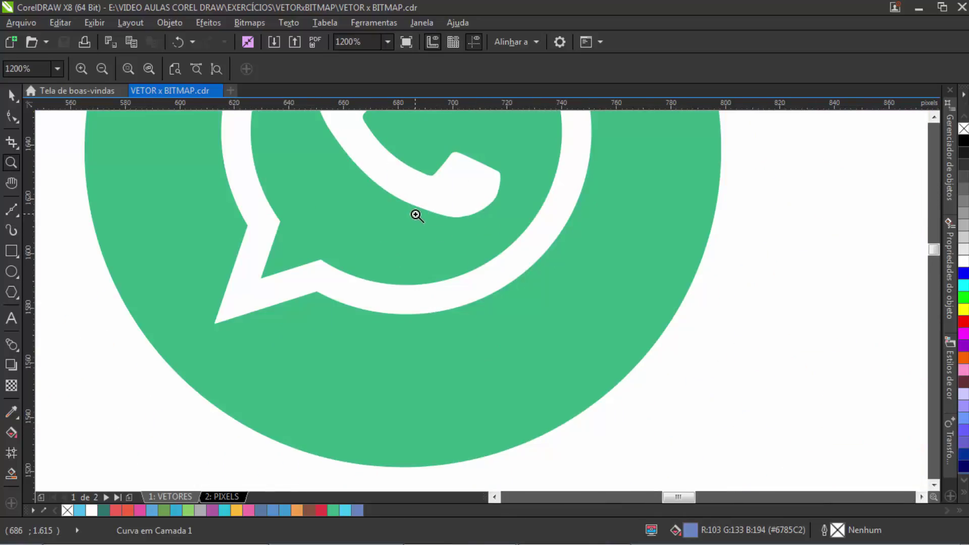
scroll(417, 215, down, 4)
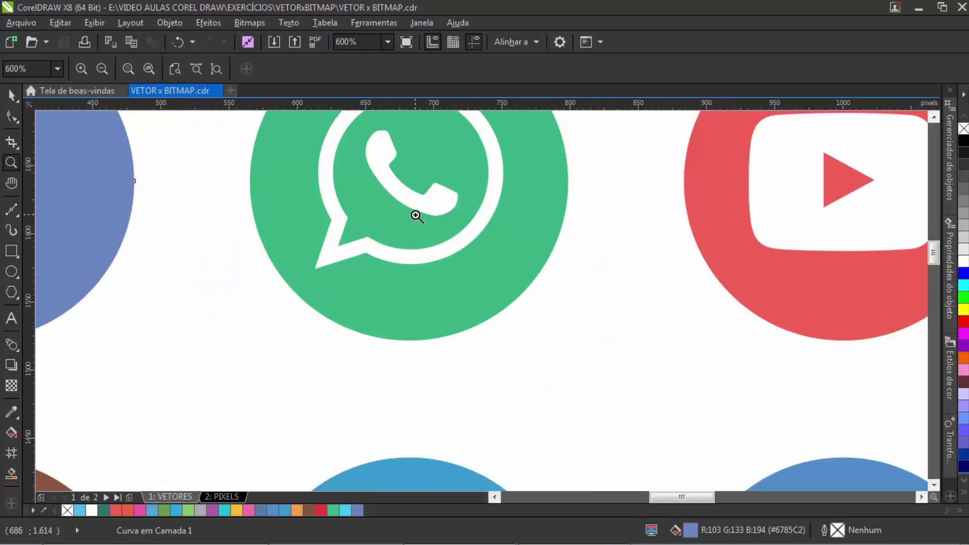
scroll(415, 216, up, 1)
scroll(415, 217, down, 1)
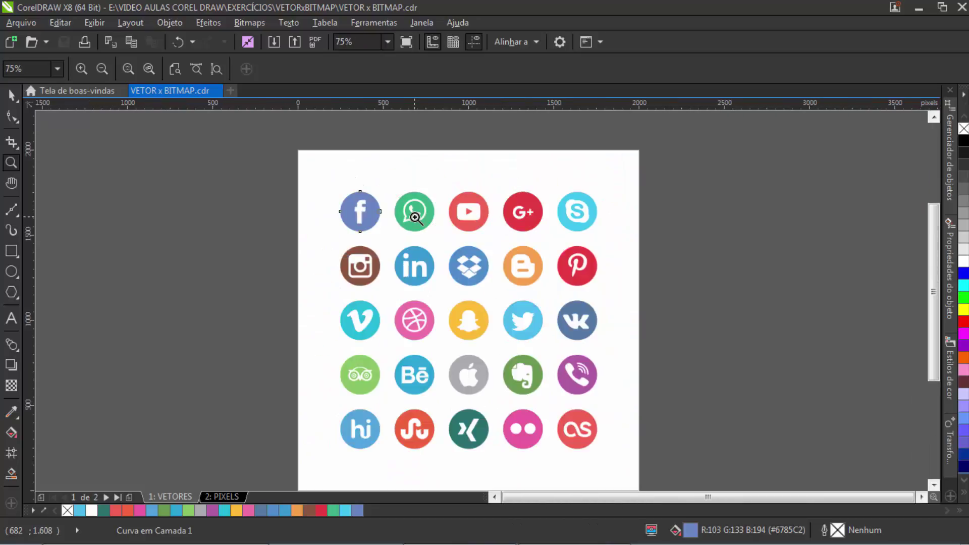
Step: Pan the VETORES page vertically and horizontally at 75% zoom
scroll(414, 217, up, 1)
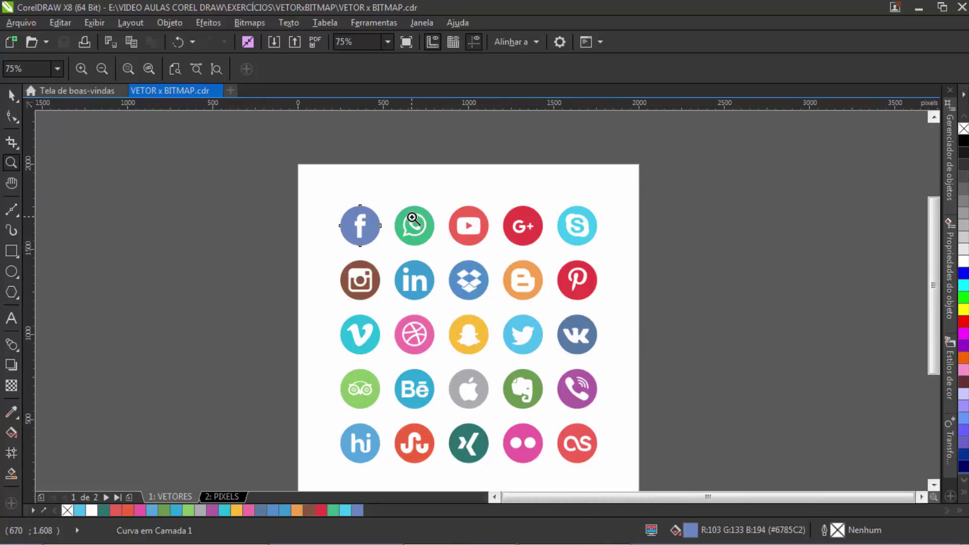
scroll(414, 217, down, 1)
scroll(413, 218, left, 1)
scroll(412, 218, right, 1)
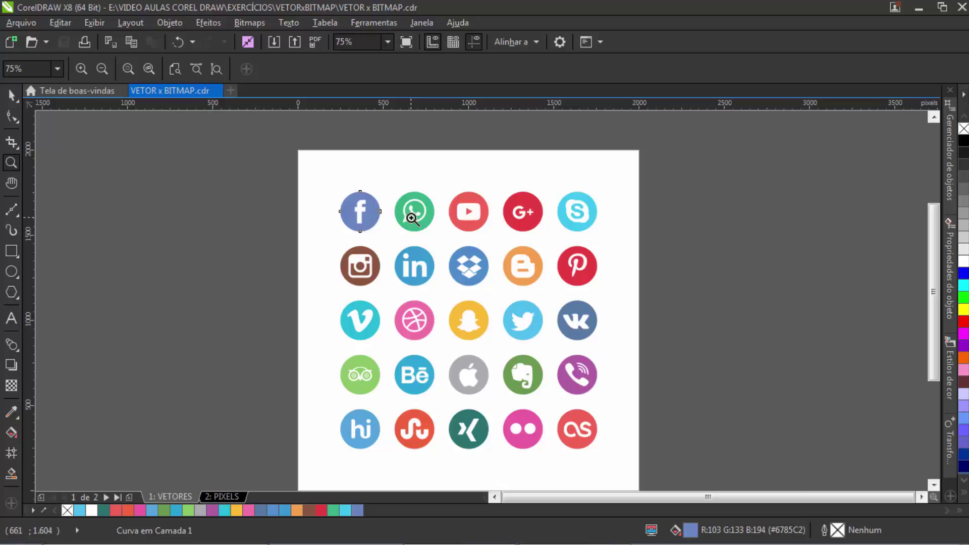
scroll(412, 218, left, 10)
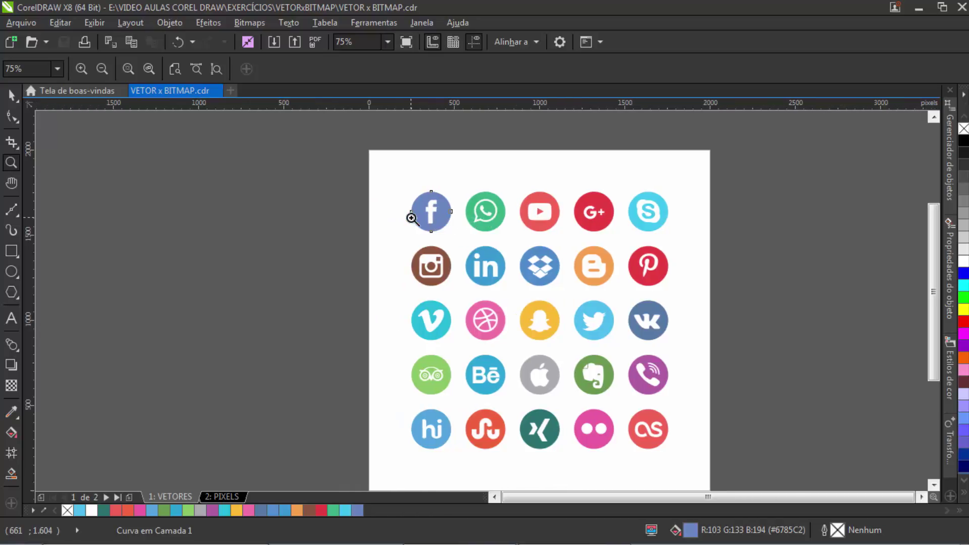
scroll(412, 218, right, 5)
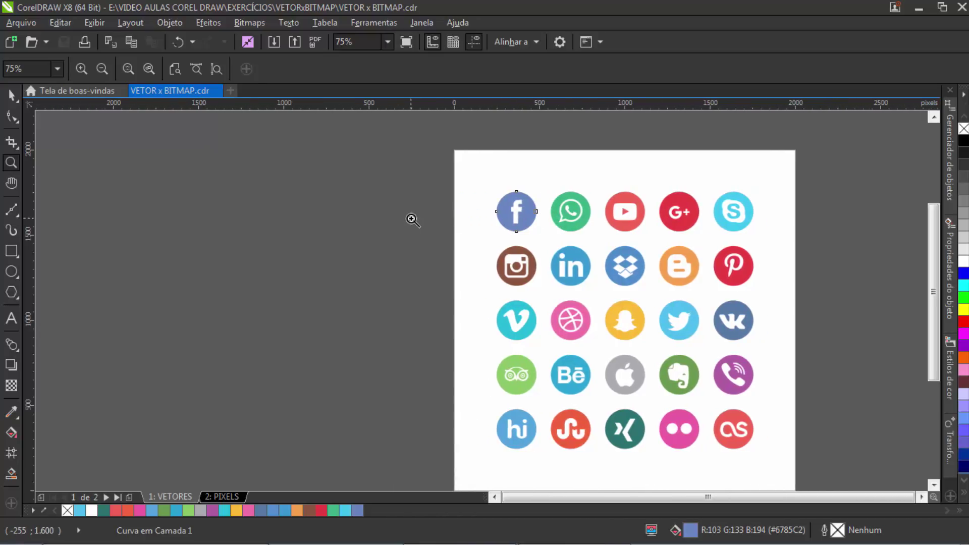
scroll(410, 221, left, 3)
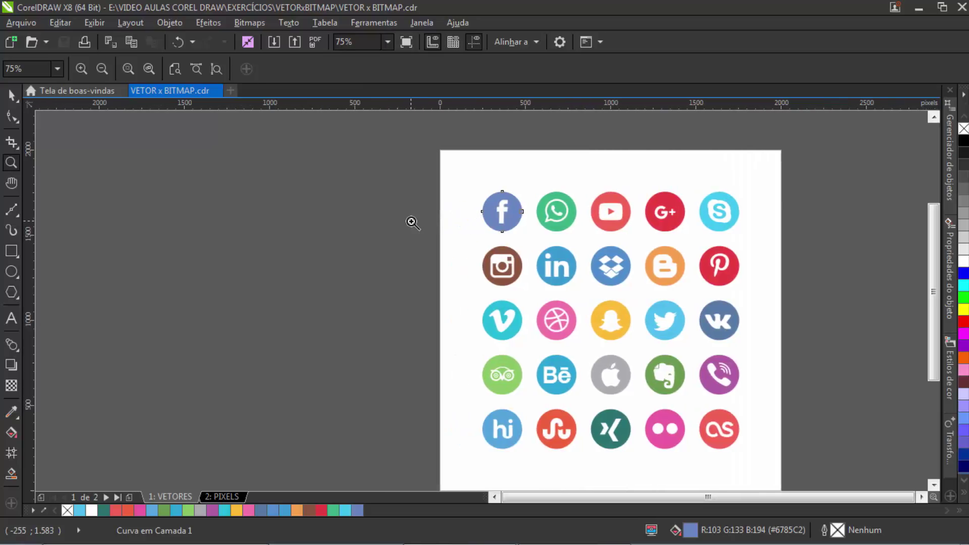
scroll(412, 223, right, 18)
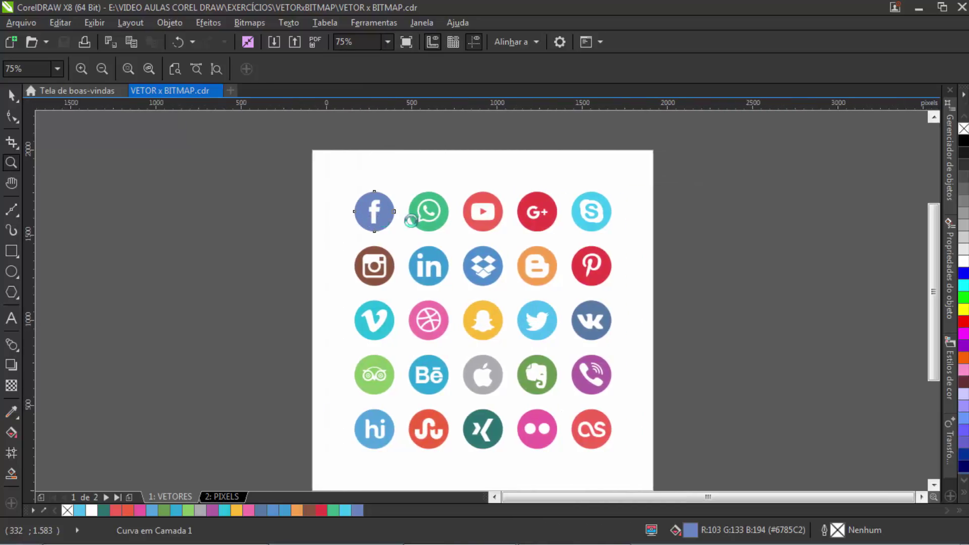
Step: Scroll across the VETORES page sideways, down past its lower edge and up past its upper edge
scroll(413, 223, right, 11)
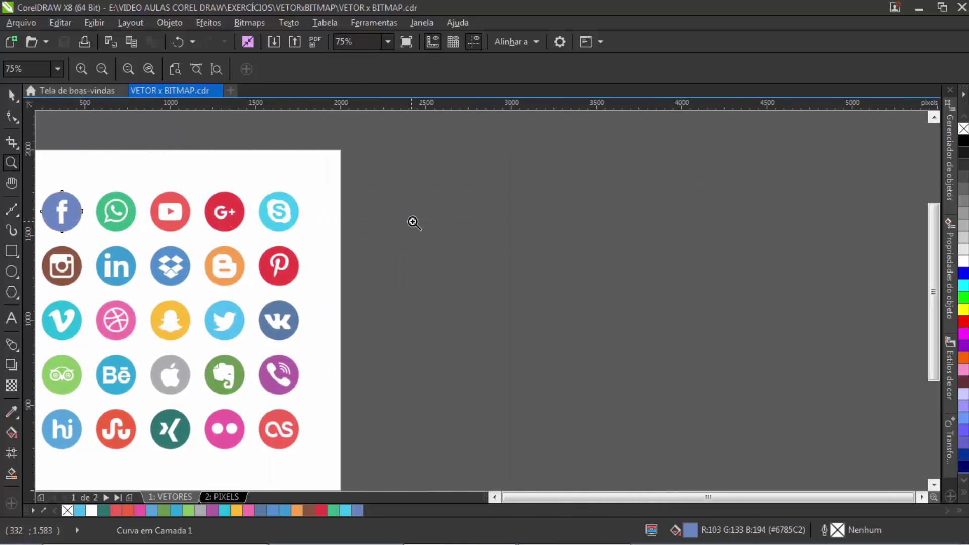
scroll(412, 222, left, 9)
scroll(411, 221, right, 4)
scroll(416, 219, left, 12)
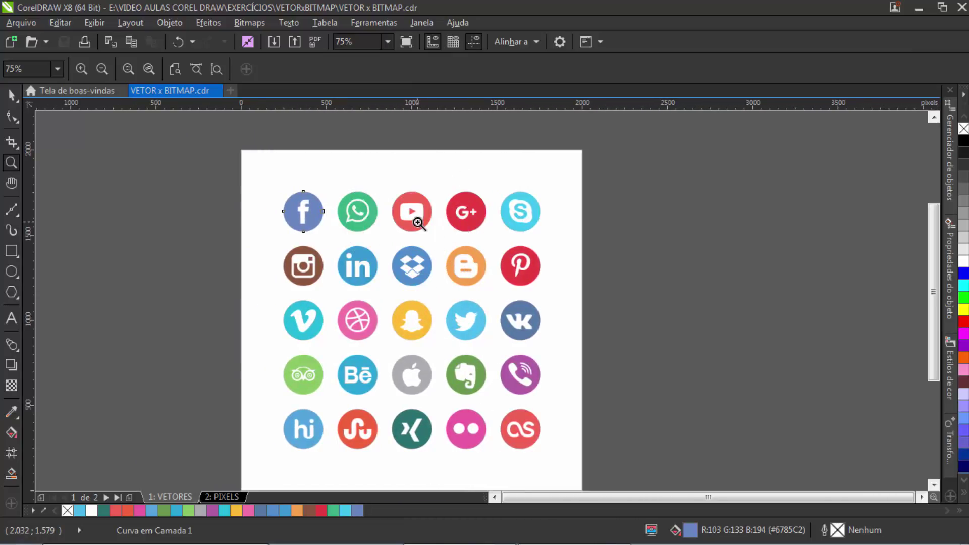
scroll(417, 222, down, 3)
scroll(417, 222, up, 3)
scroll(417, 223, down, 1)
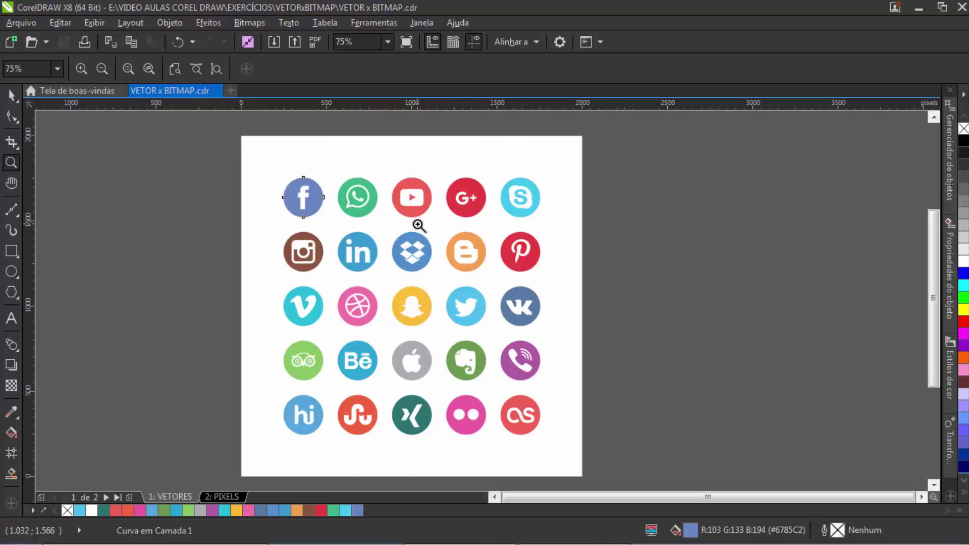
scroll(418, 225, up, 1)
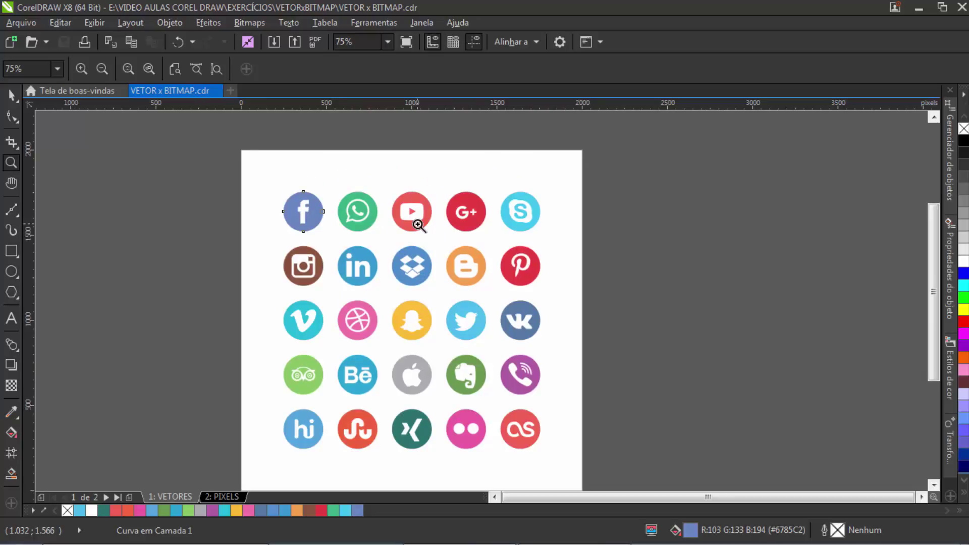
scroll(418, 225, down, 10)
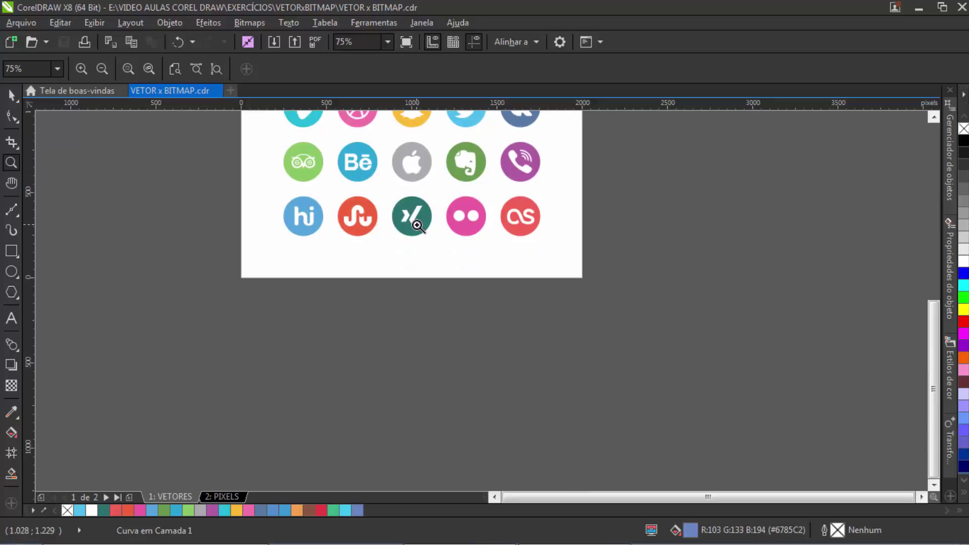
scroll(417, 225, up, 9)
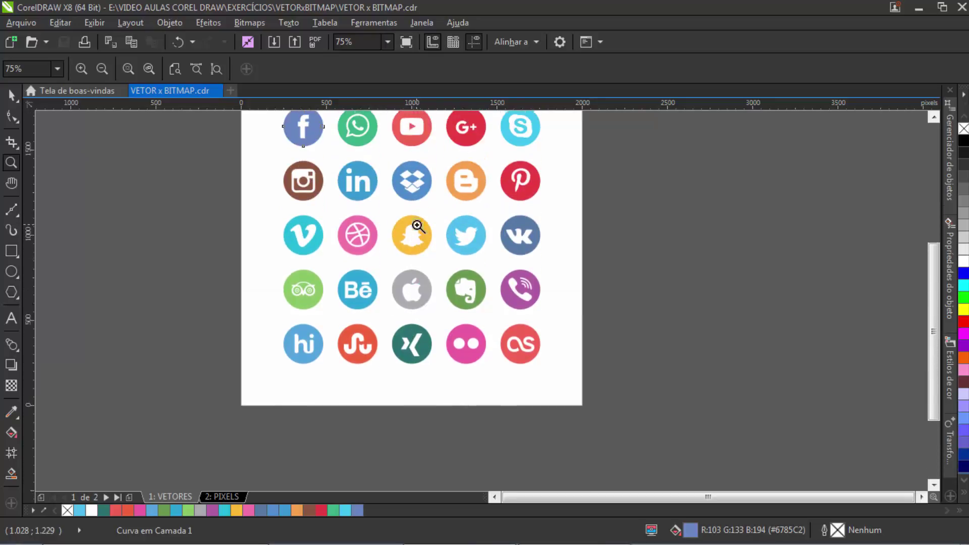
scroll(418, 225, up, 9)
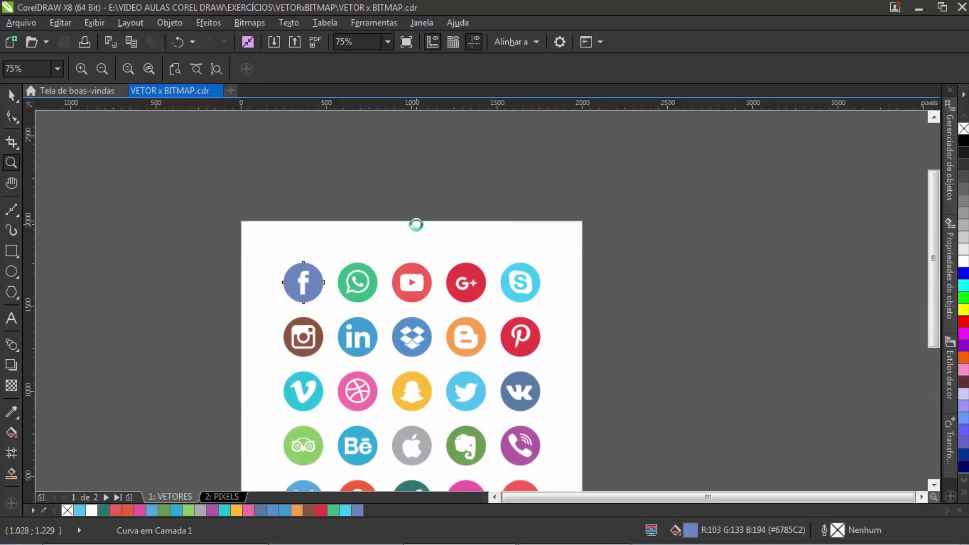
scroll(415, 225, up, 2)
scroll(417, 225, up, 1)
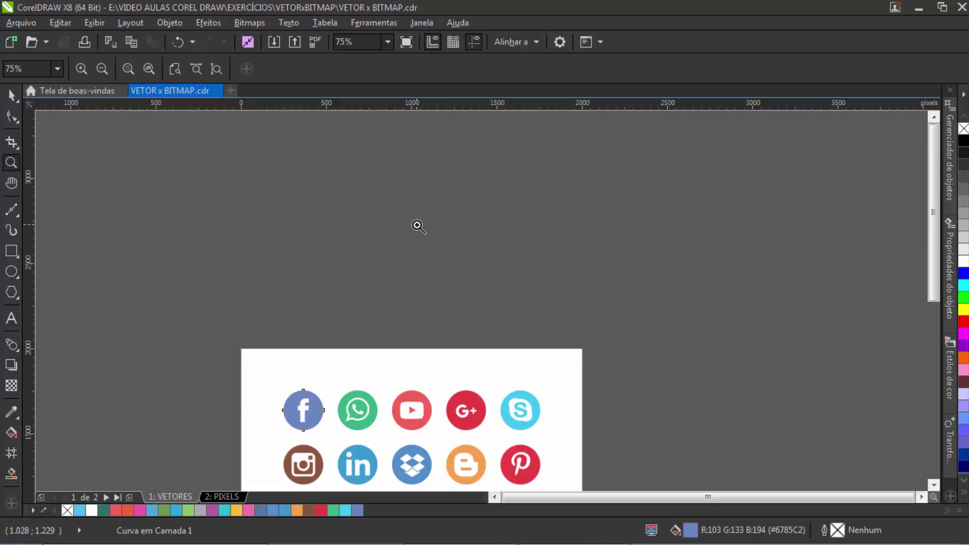
Step: Fit the selected Facebook icon to the window, inspect its curved edge at 1366%, and return to 683%
click(418, 225)
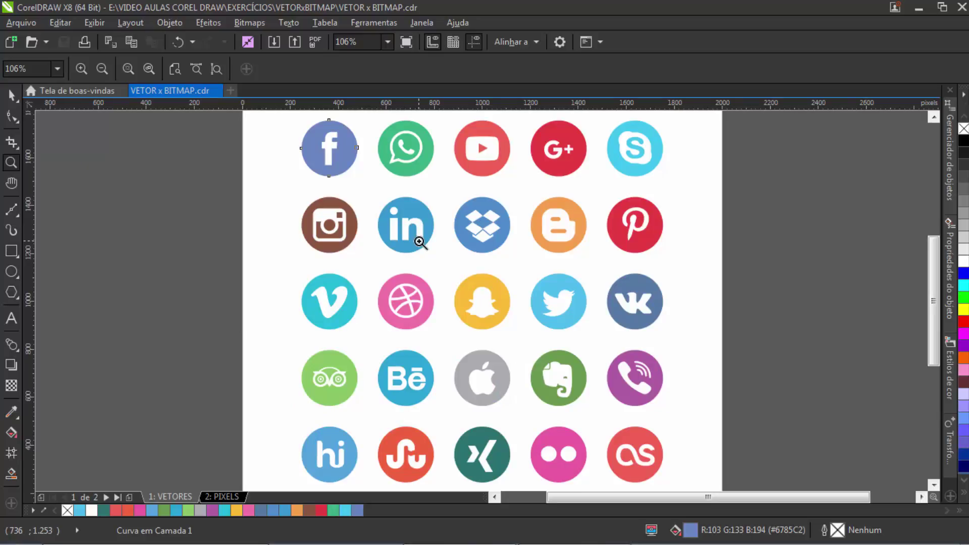
click(11, 96)
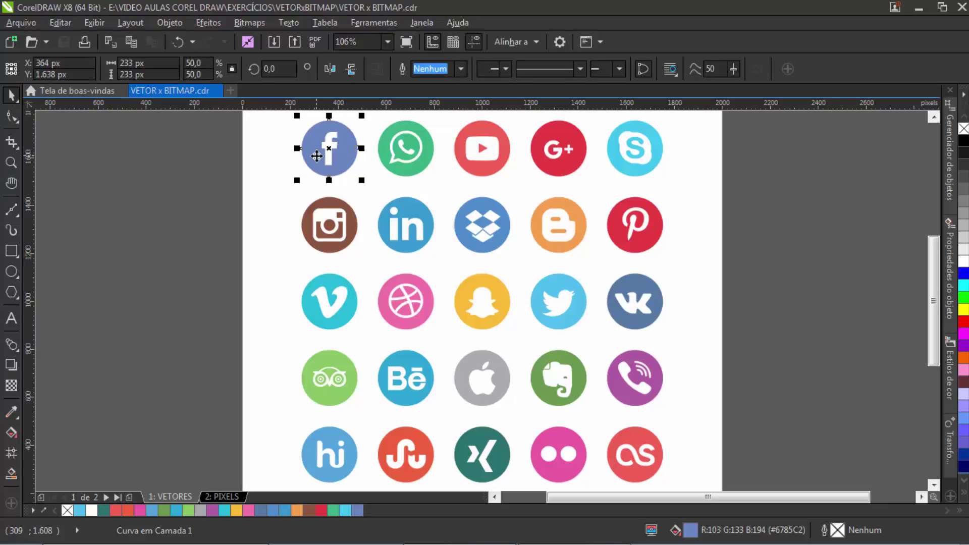
key(shift+F2)
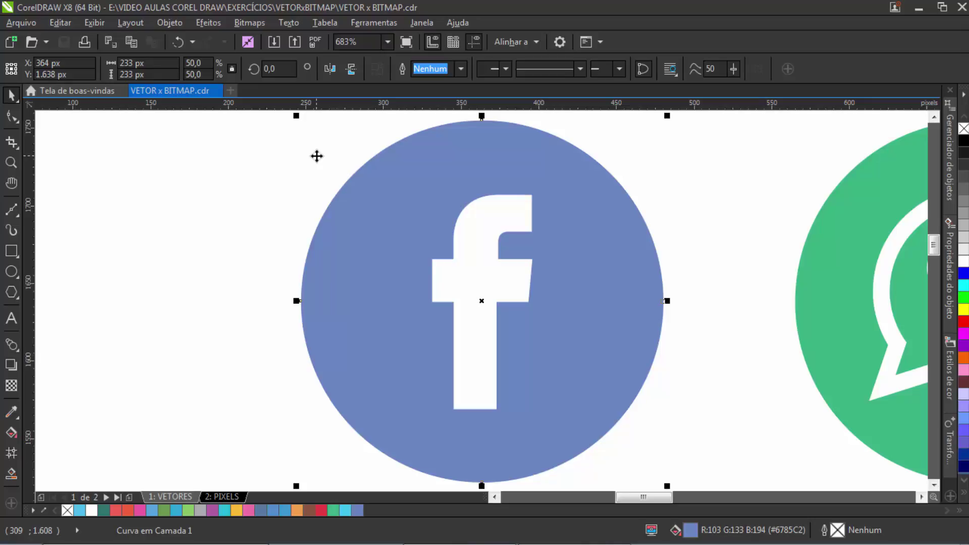
key(z)
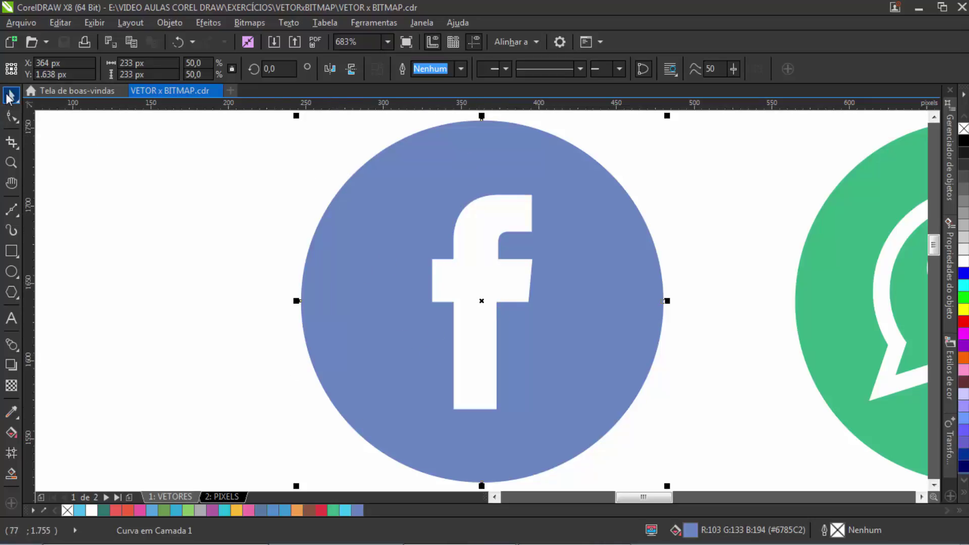
click(78, 143)
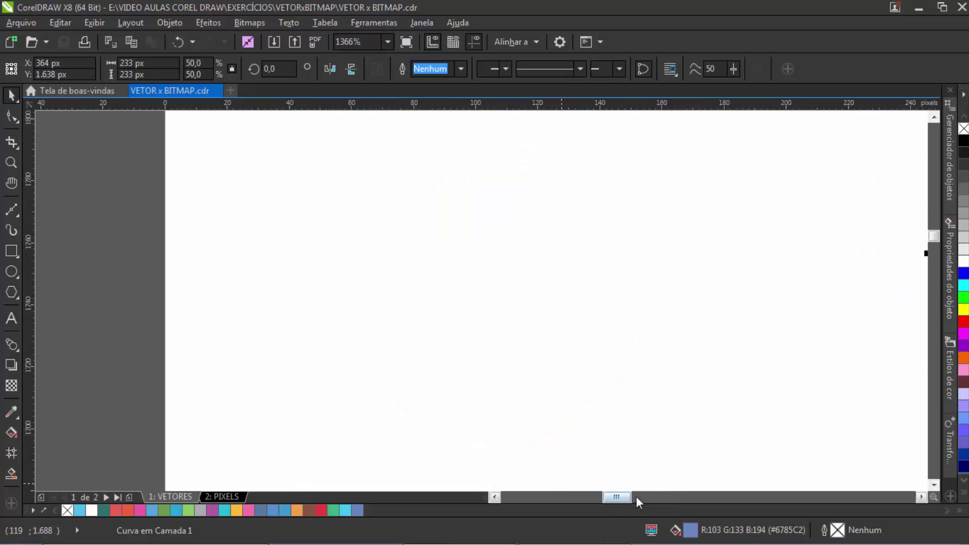
drag(616, 497, 639, 497)
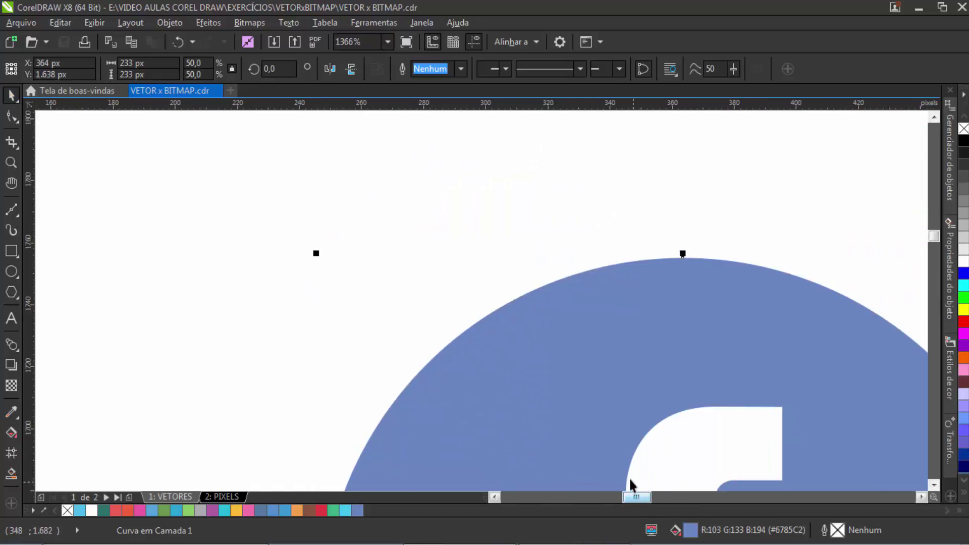
key(F3)
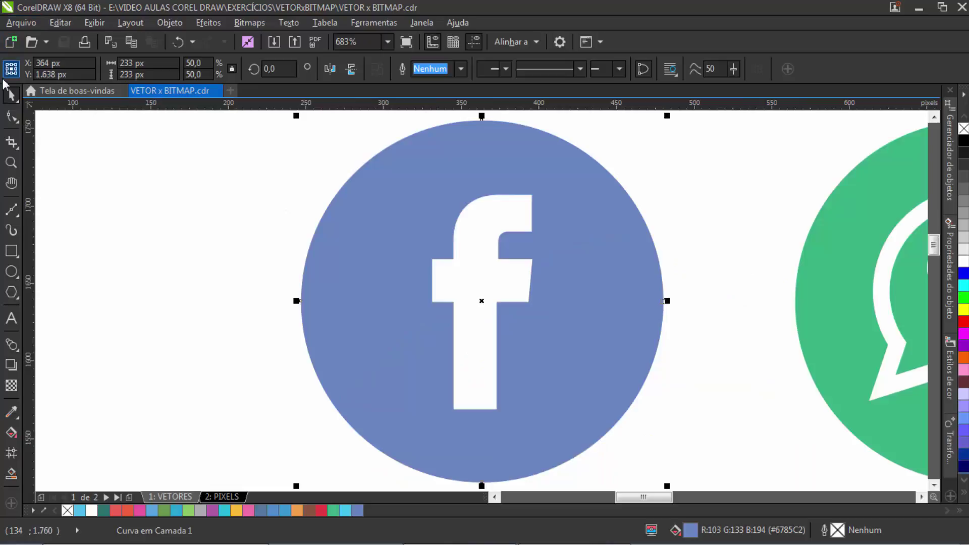
Step: Move the white f of the Facebook icon to about X 425 px, Y 1,631 px, and undo the move
click(191, 193)
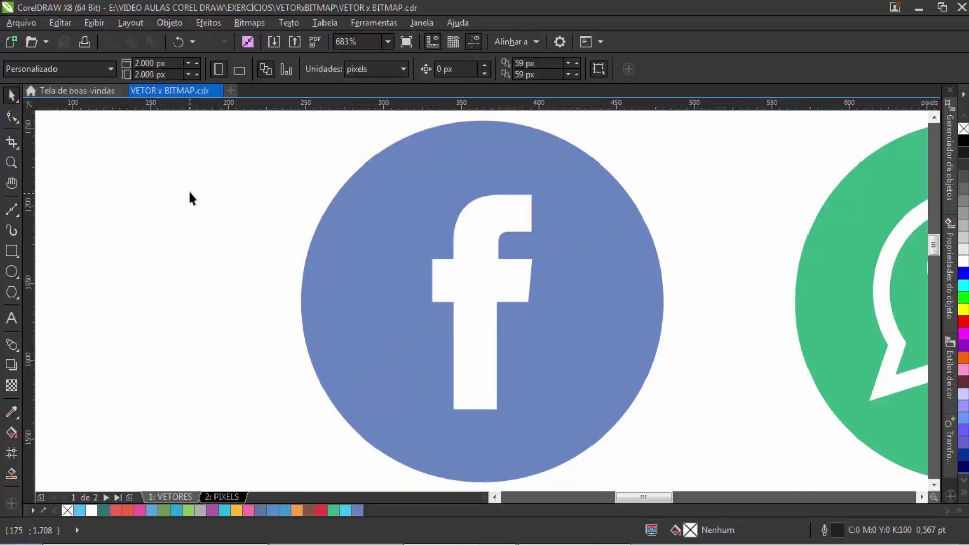
click(466, 239)
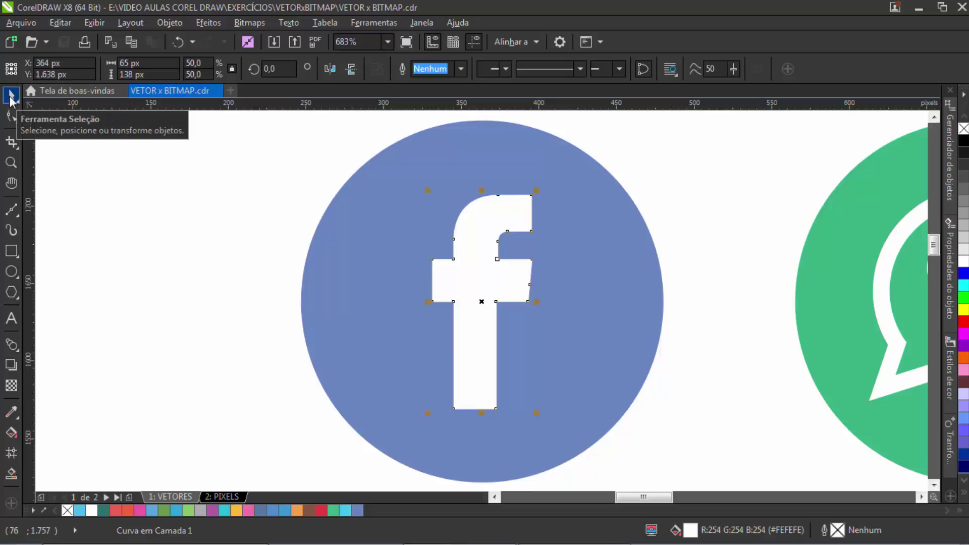
click(470, 285)
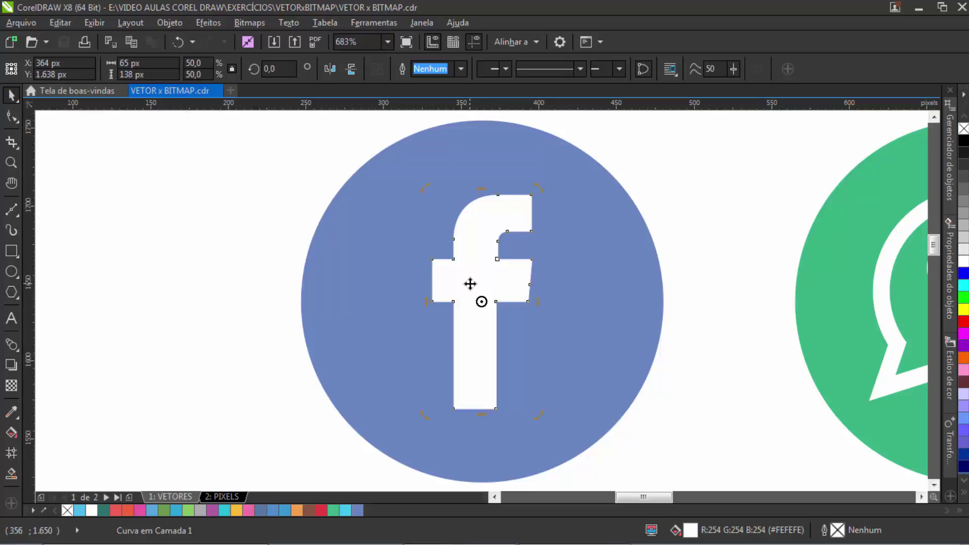
drag(469, 284, 564, 295)
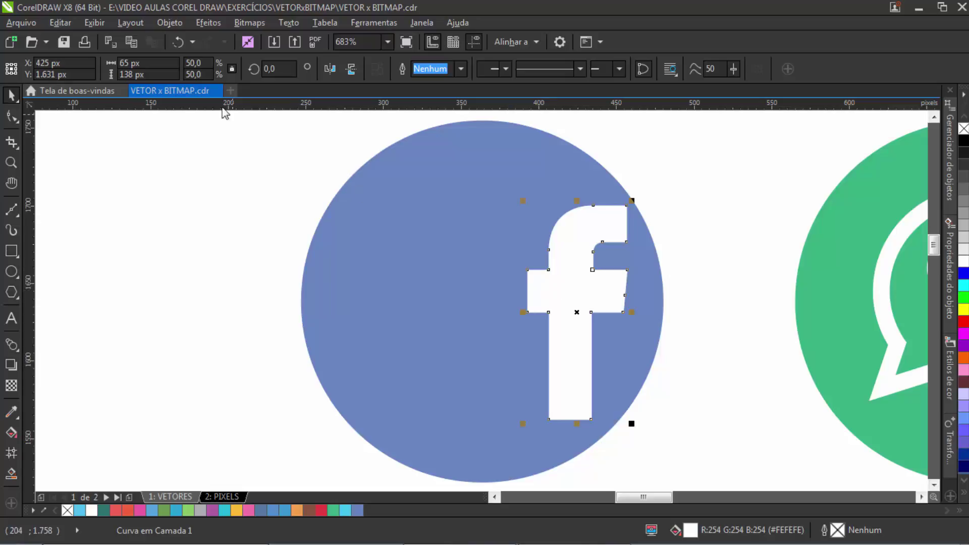
click(176, 41)
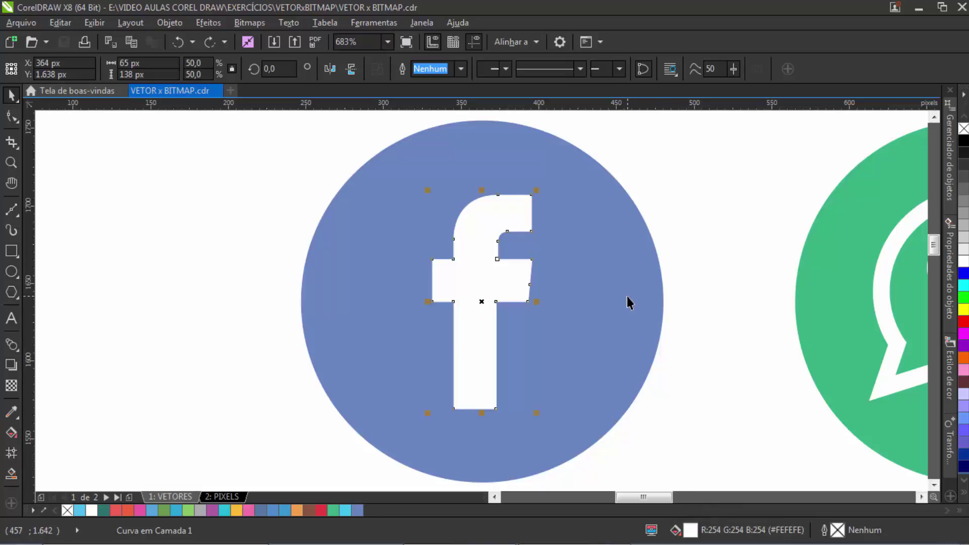
Step: Select the Facebook icon's blue circle, view the drawing in Aramado simples mode, and return to Aperfeiçoado mode
click(599, 197)
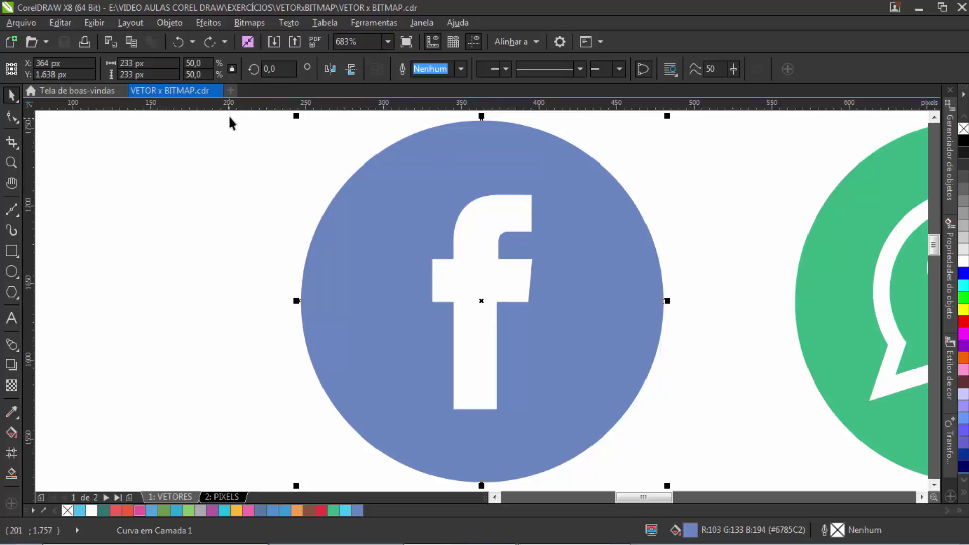
click(95, 24)
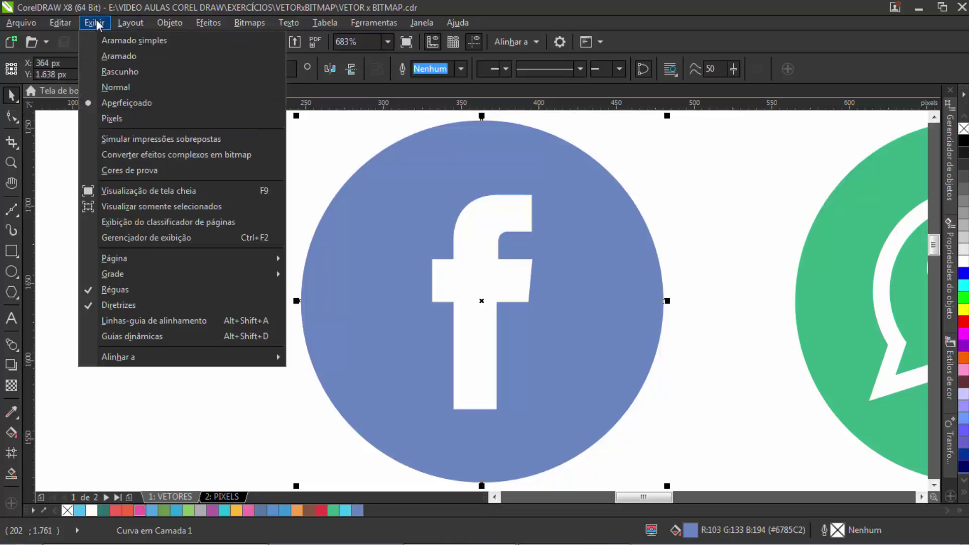
click(110, 42)
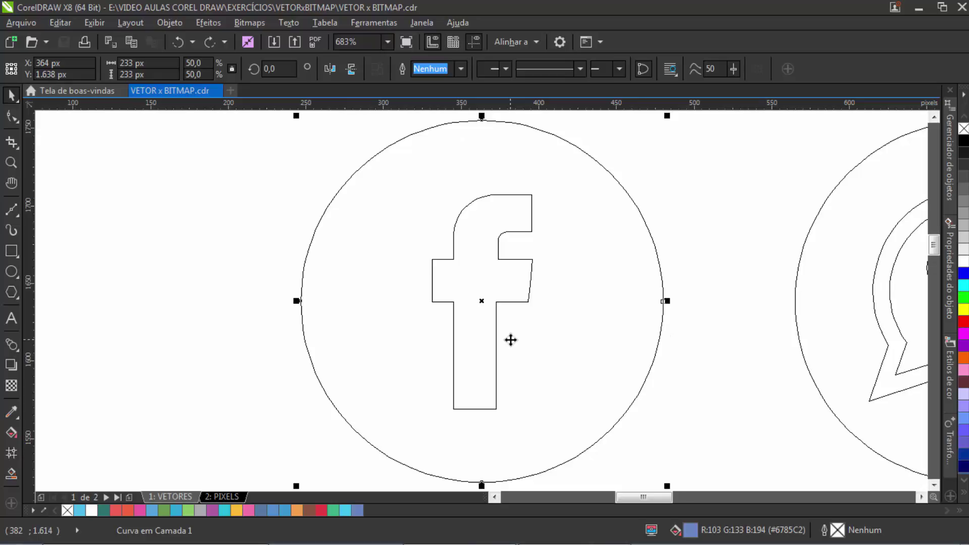
click(101, 23)
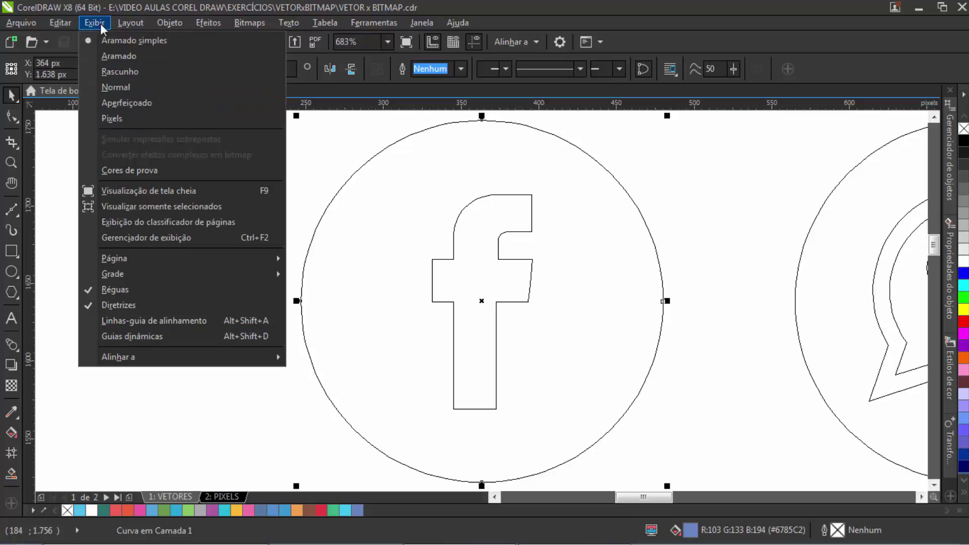
click(133, 107)
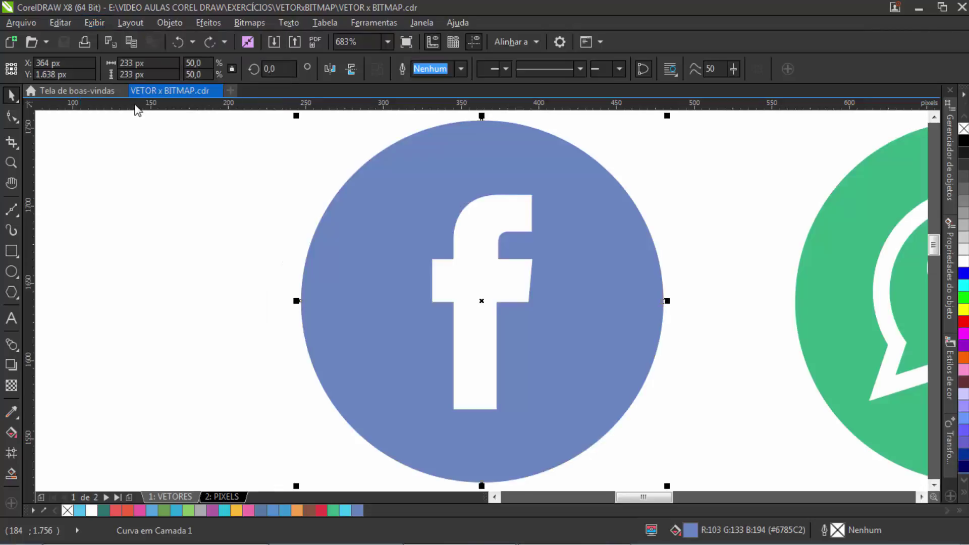
Step: View the Facebook icon in Aramado mode and in Rascunho mode
click(93, 23)
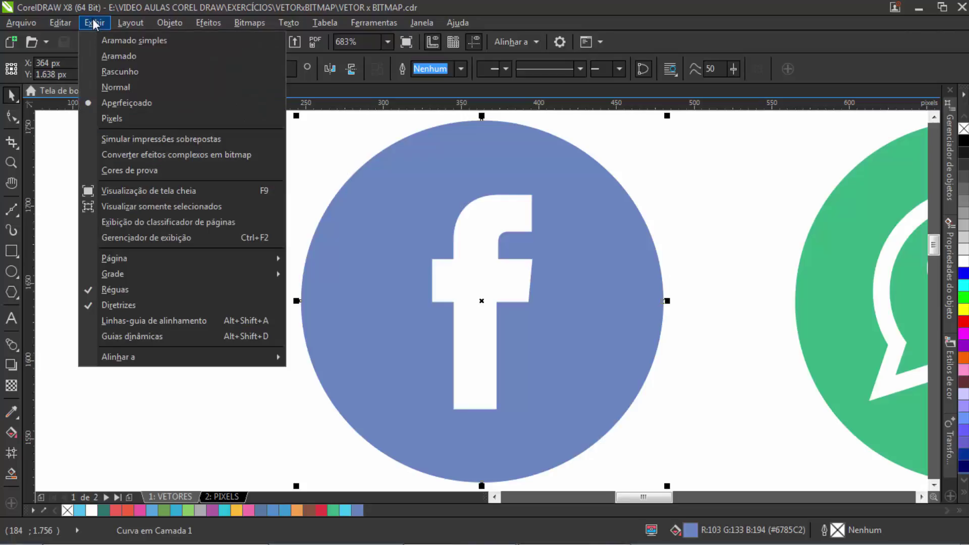
click(121, 57)
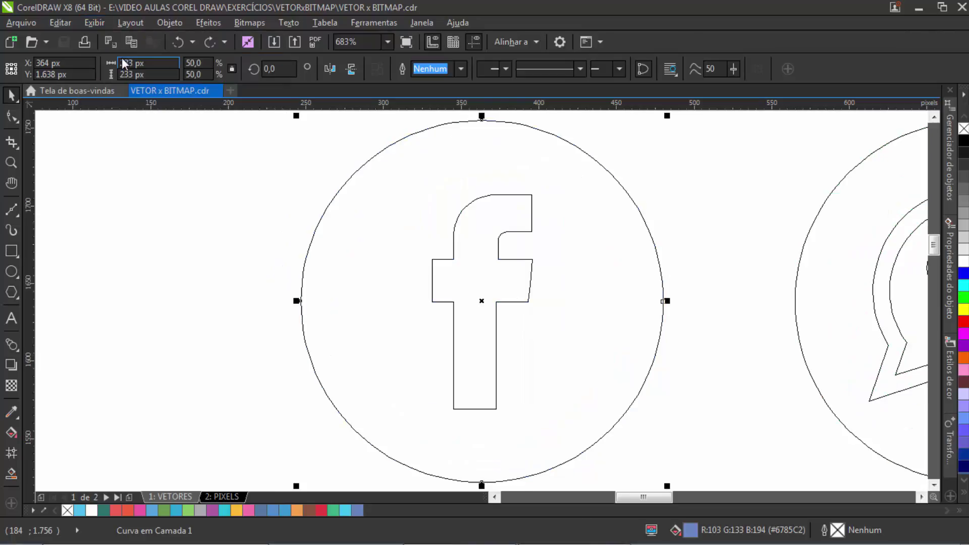
click(95, 21)
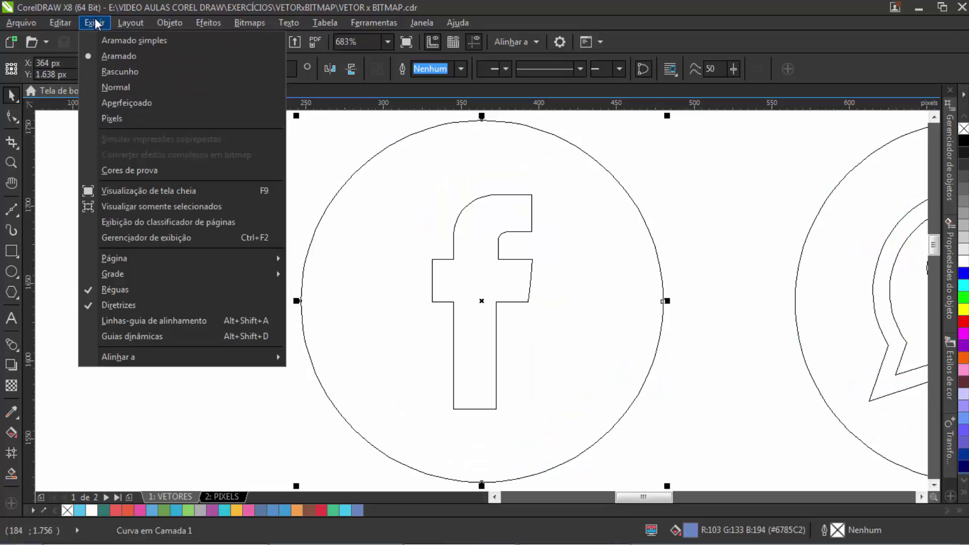
click(117, 71)
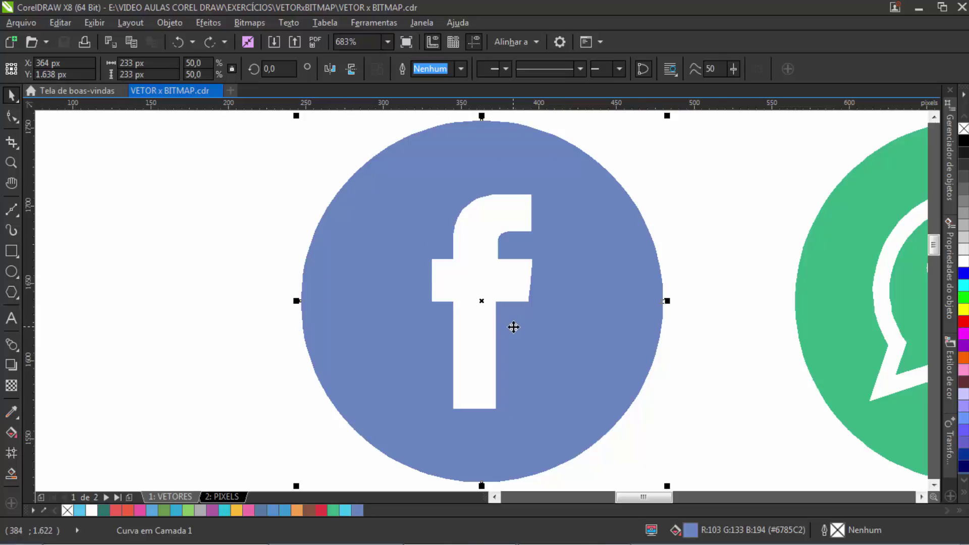
Step: View the Facebook icon in Normal mode and return the display to Aperfeiçoado mode
click(94, 23)
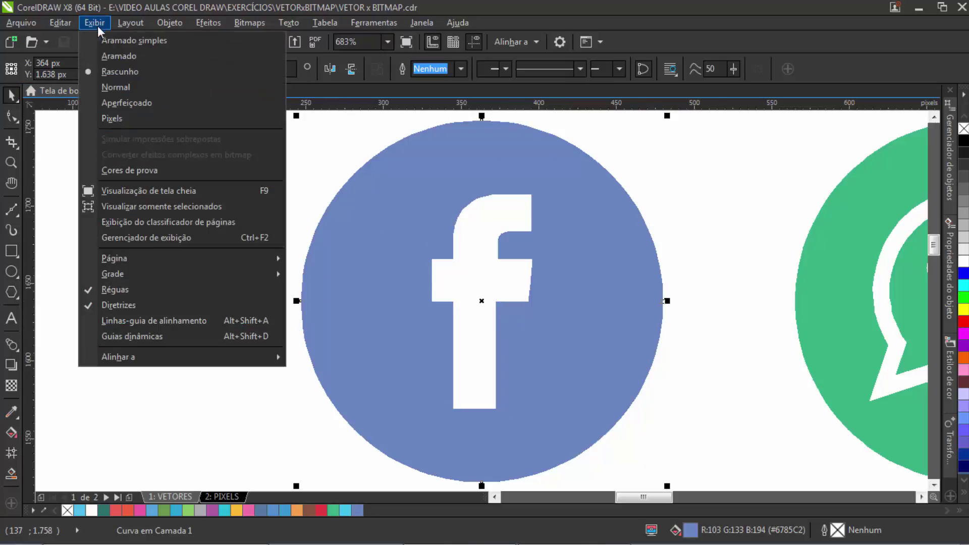
click(127, 89)
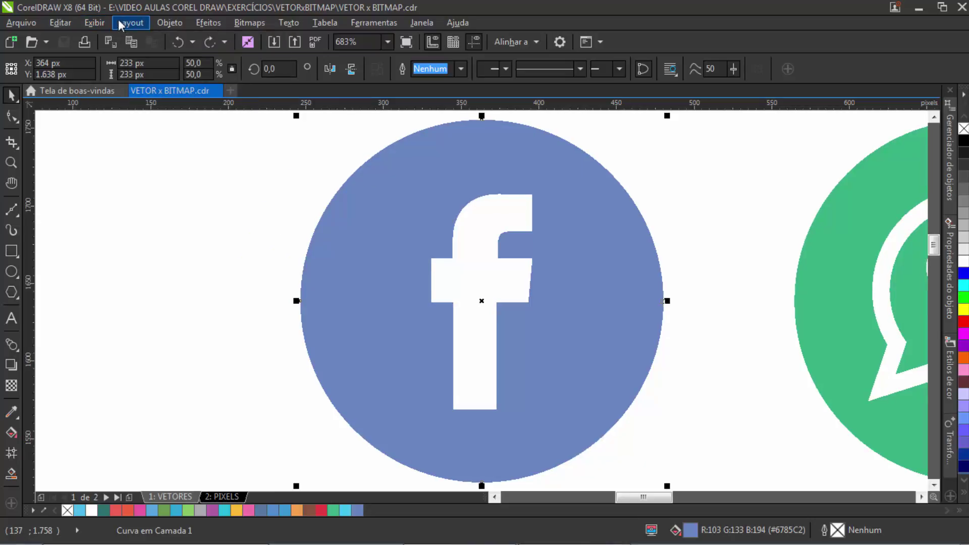
click(101, 23)
click(127, 101)
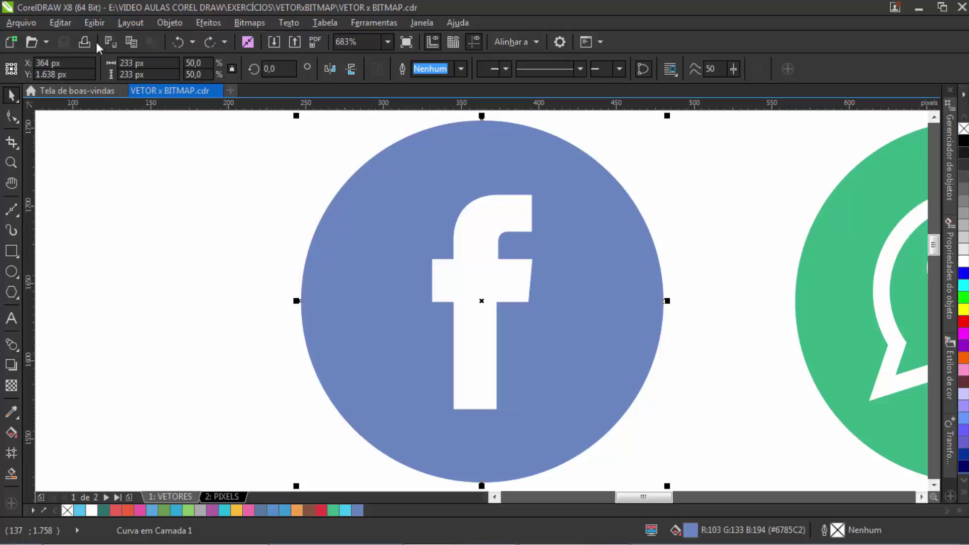
Step: View the Facebook icon in Pixels mode and return the display to Aperfeiçoado mode
click(94, 23)
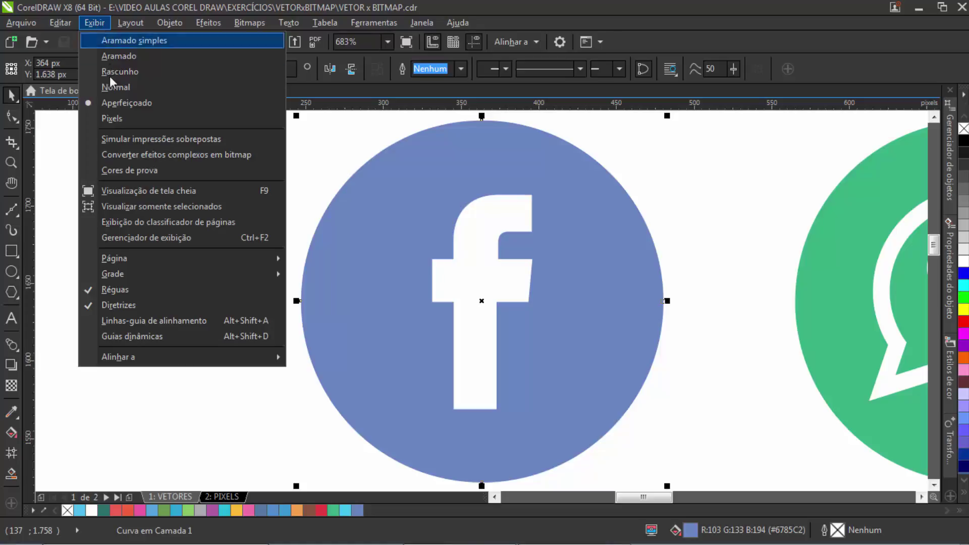
click(115, 119)
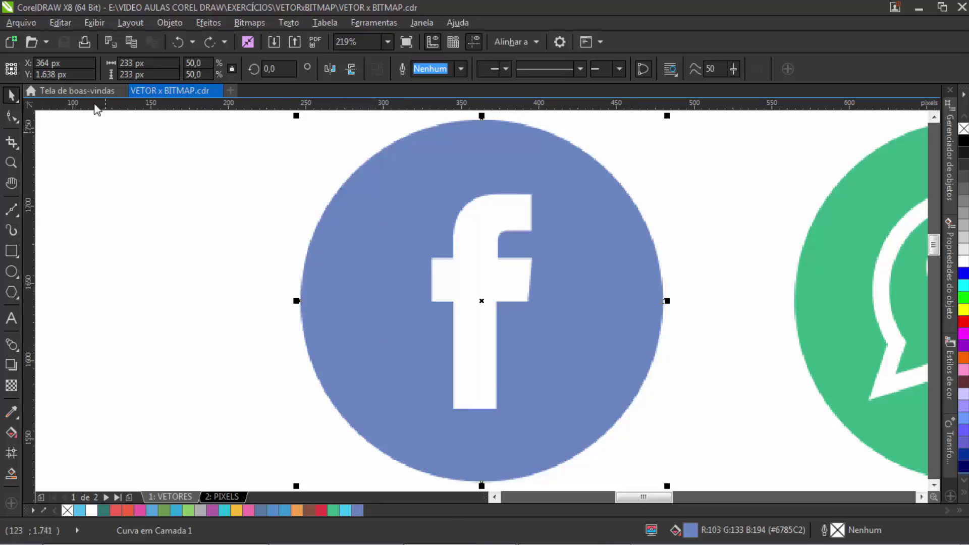
click(98, 22)
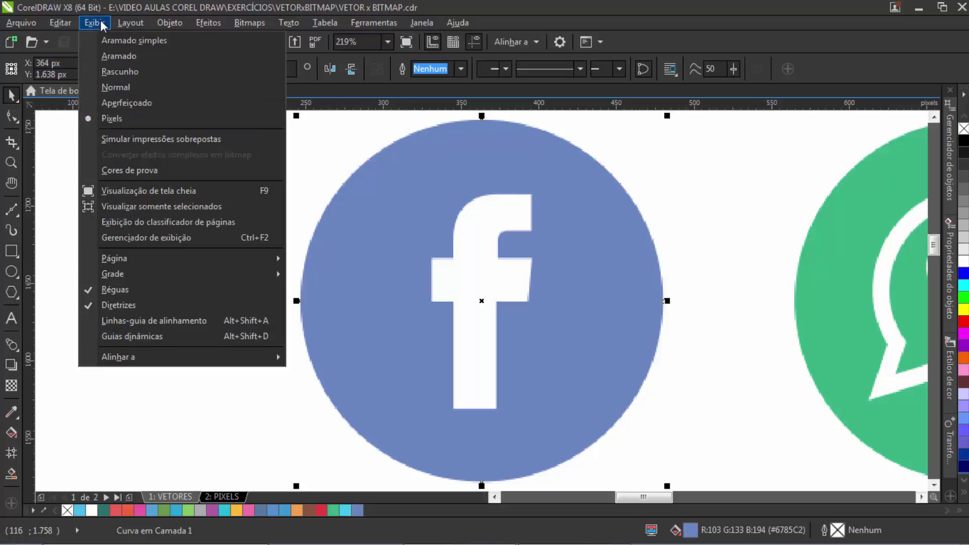
click(115, 103)
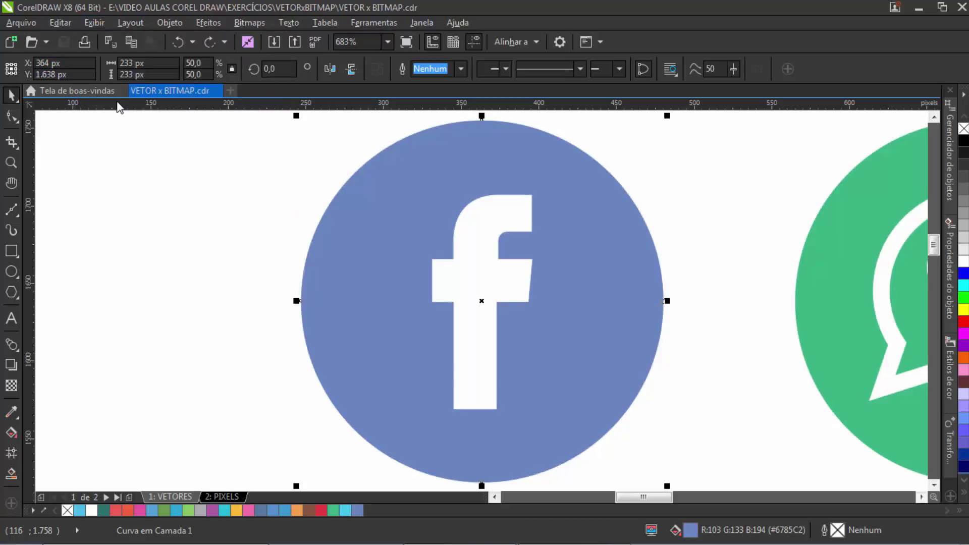
Step: Widen the page tab area by shortening the horizontal scroll bar beside the VETORES and PIXELS page names
click(212, 495)
click(212, 496)
drag(482, 500, 789, 519)
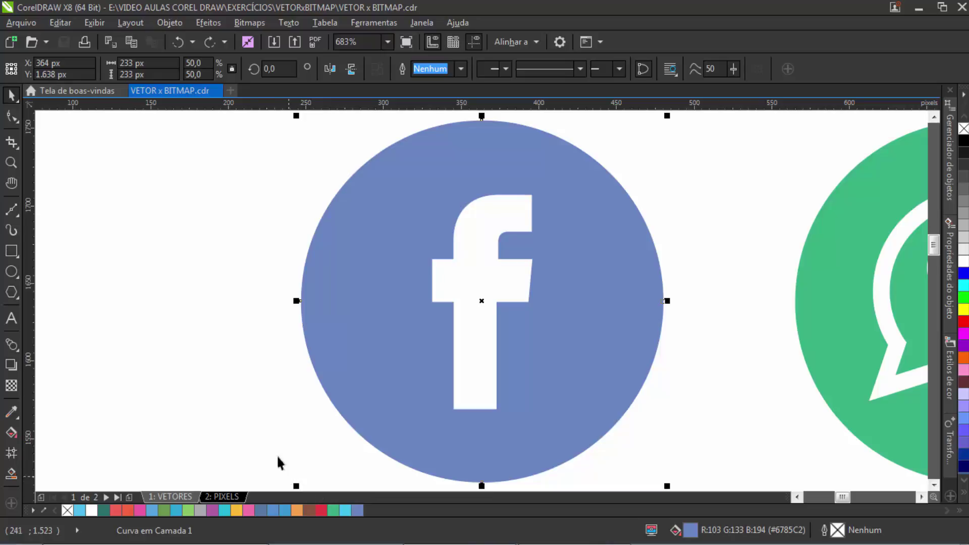
Step: Show both pages in the page sorter view (Exibição do classificador de páginas) and open the PIXELS page
click(92, 23)
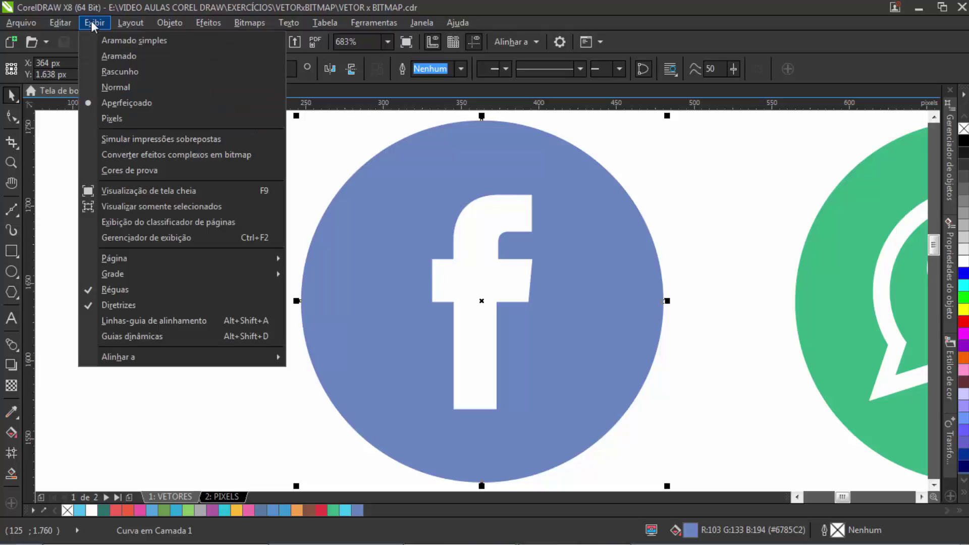
click(174, 223)
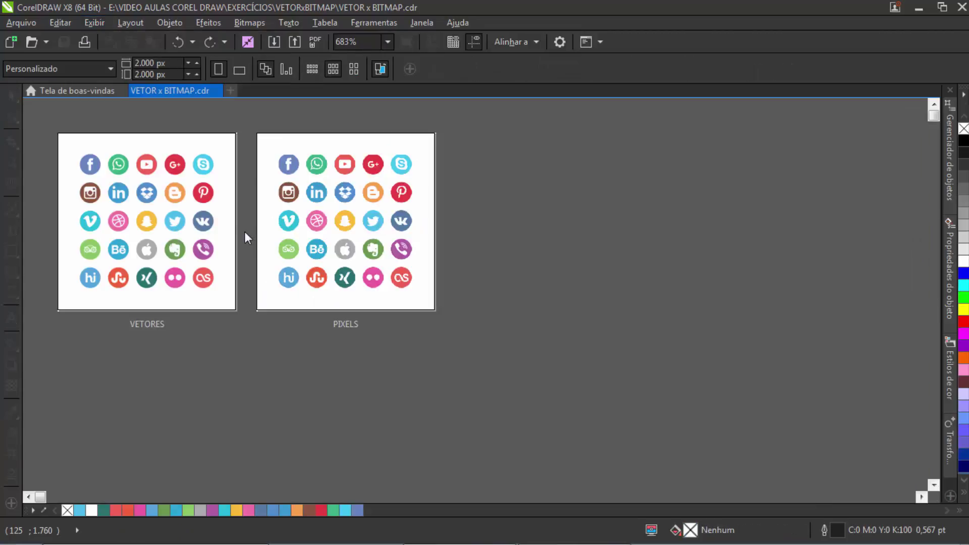
click(174, 250)
click(371, 223)
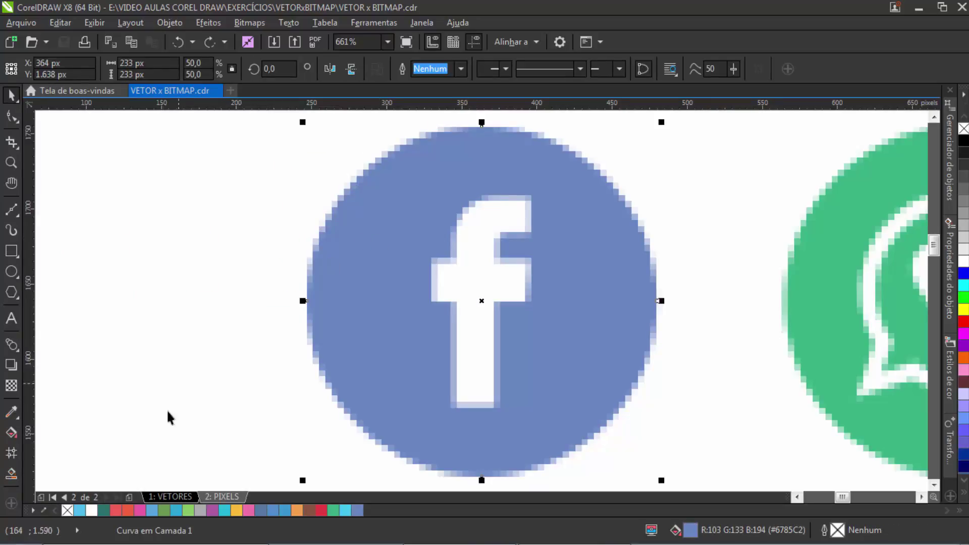
Step: Alternate between the VETORES and PIXELS pages to compare the edges of the enlarged Facebook icon
click(166, 496)
click(213, 494)
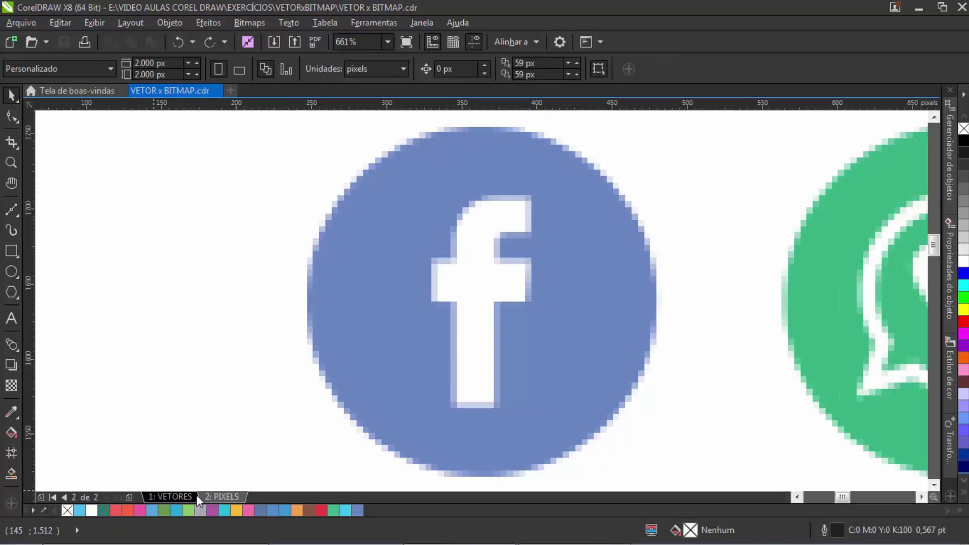
click(184, 498)
click(215, 495)
click(180, 498)
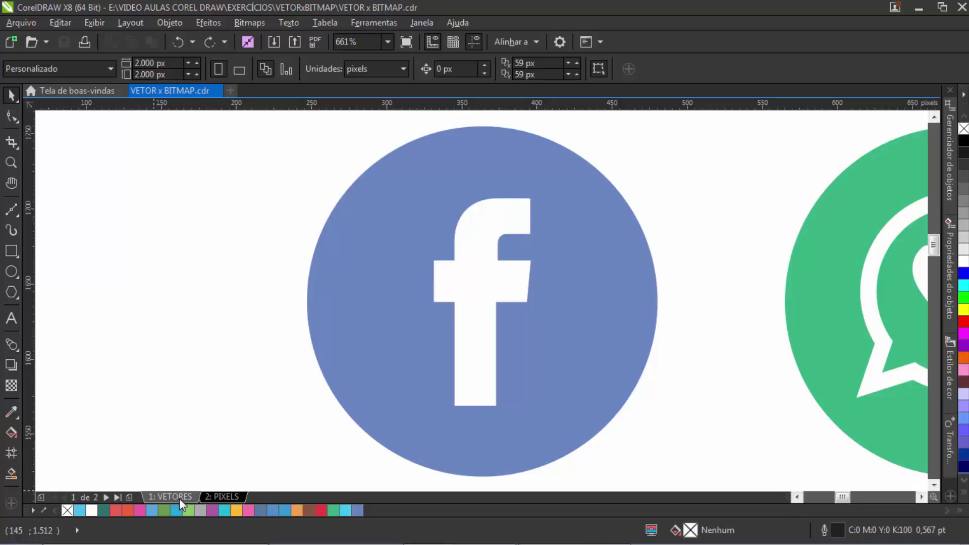
click(222, 495)
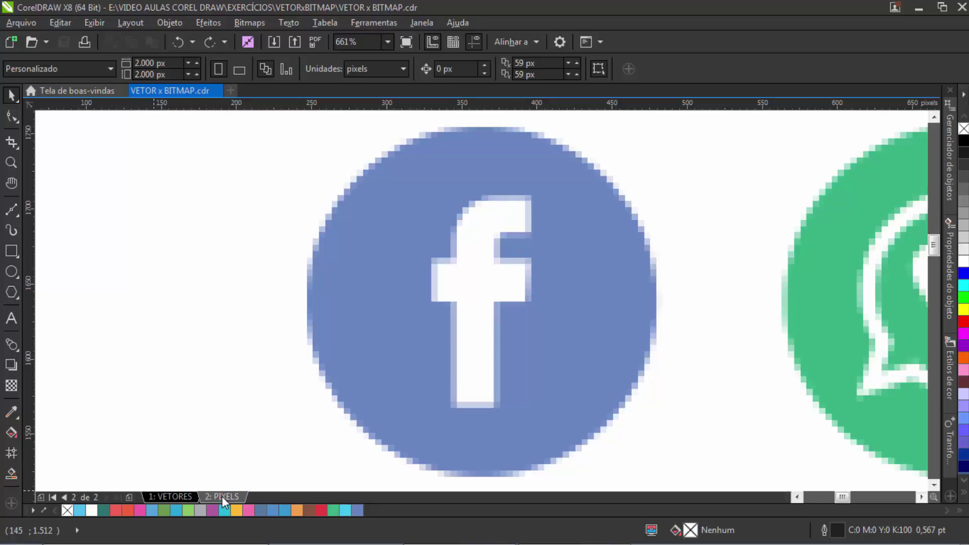
Step: Select the icon bitmap on the PIXELS page, view the whole page, move the bitmap sideways and undo the move
click(396, 284)
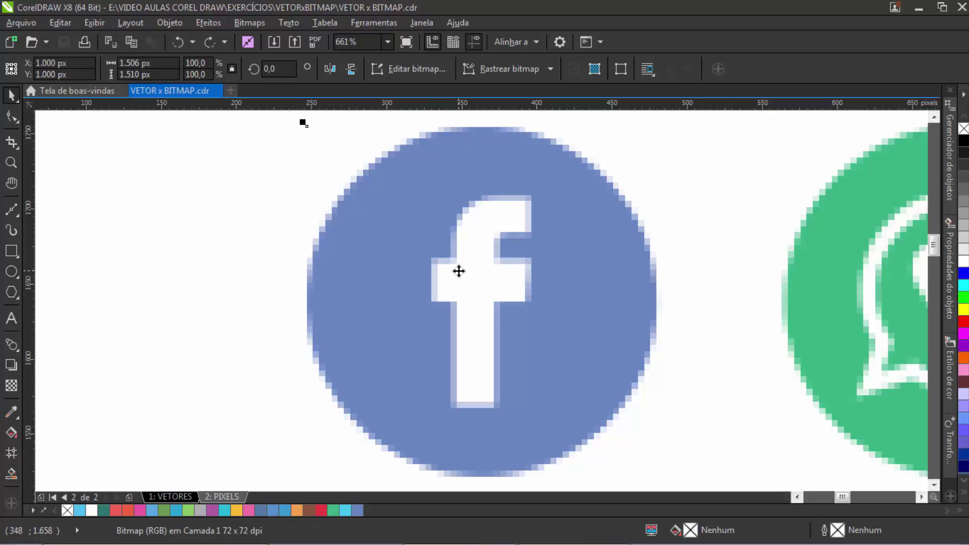
key(shift+F4)
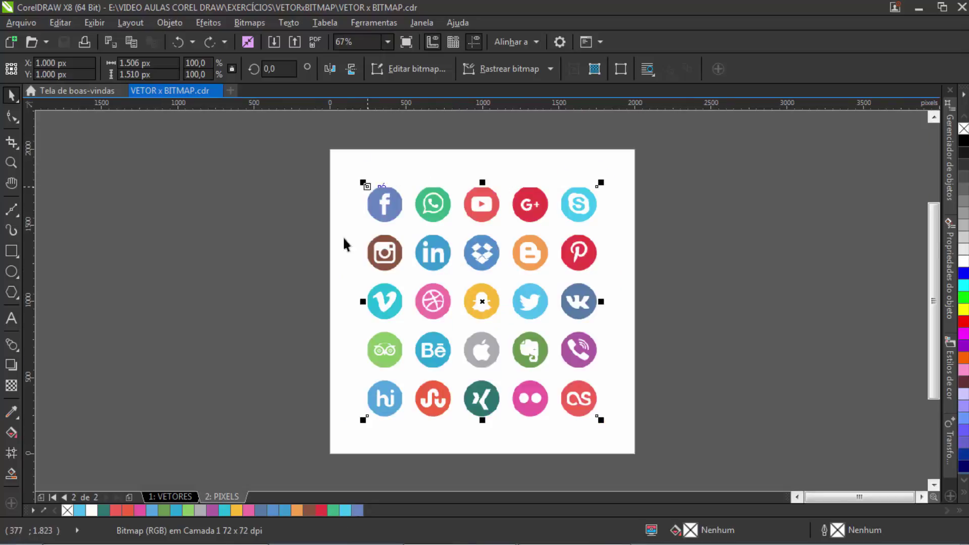
drag(463, 261, 371, 261)
key(ctrl+z)
key(ctrl+z)
Step: On the VETORES page, move the Skype, Google+ and WhatsApp circles and the white YouTube symbol separately out of their icons
click(170, 497)
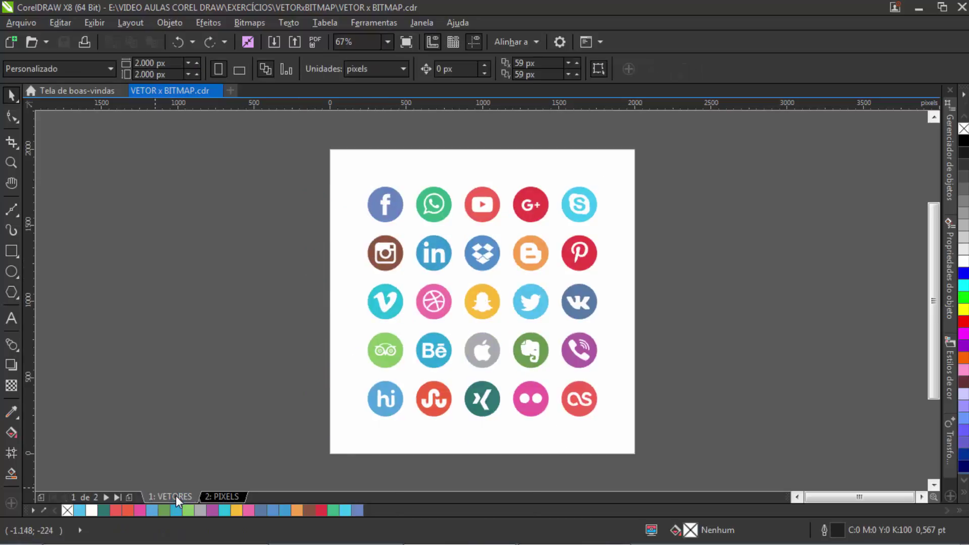
click(399, 216)
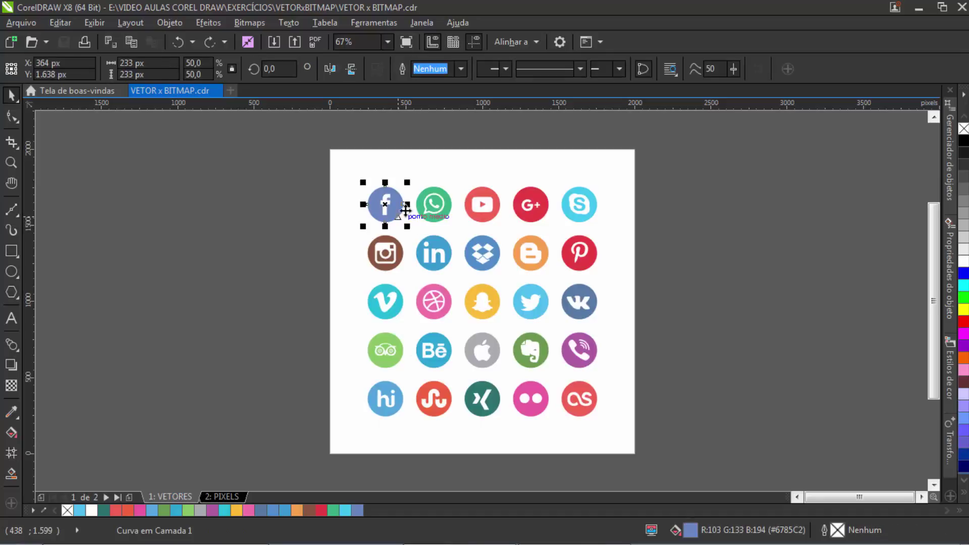
click(434, 215)
click(492, 216)
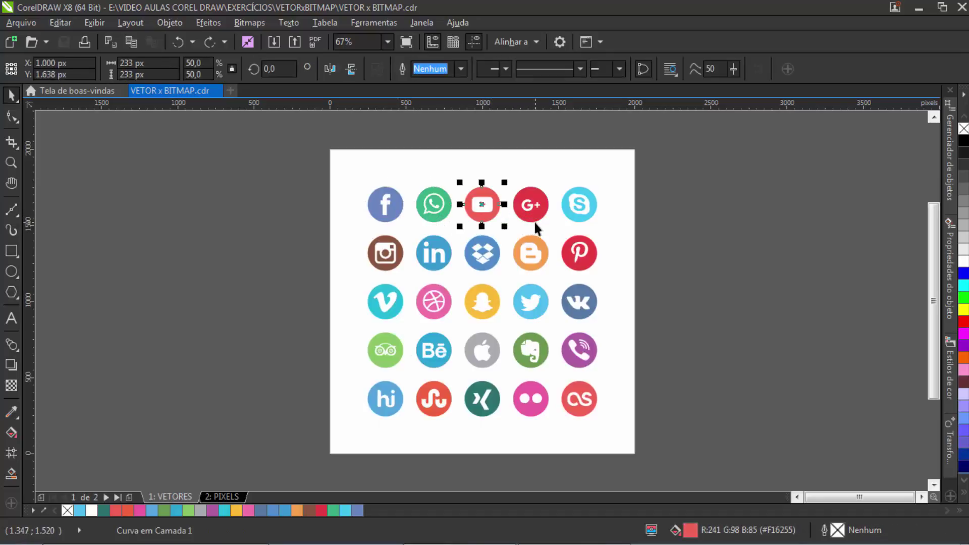
click(534, 220)
click(585, 217)
drag(587, 218, 445, 197)
click(493, 205)
click(447, 205)
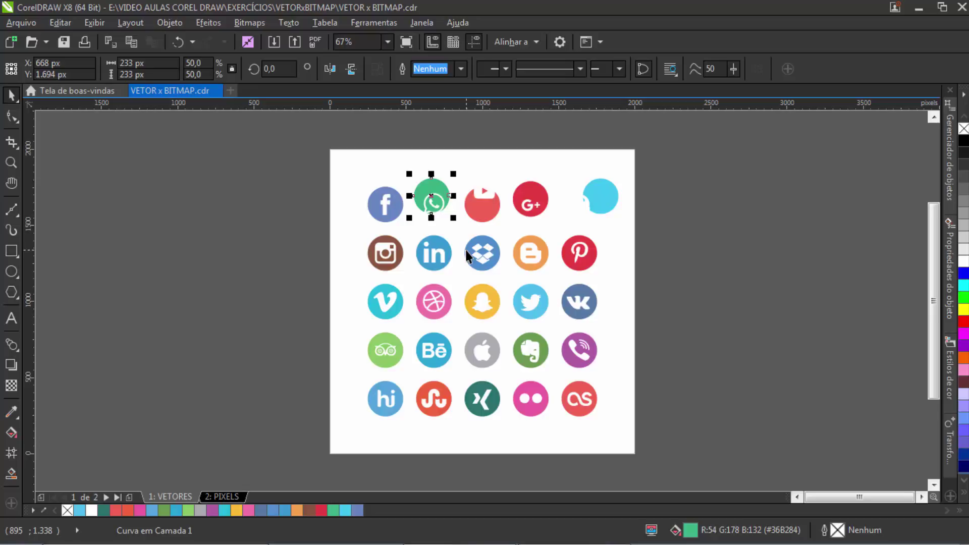
Step: Undo the moves of the top-row icon parts and clear the selection
key(ctrl+z)
key(ctrl+z)
key(ctrl+z)
key(ctrl+z)
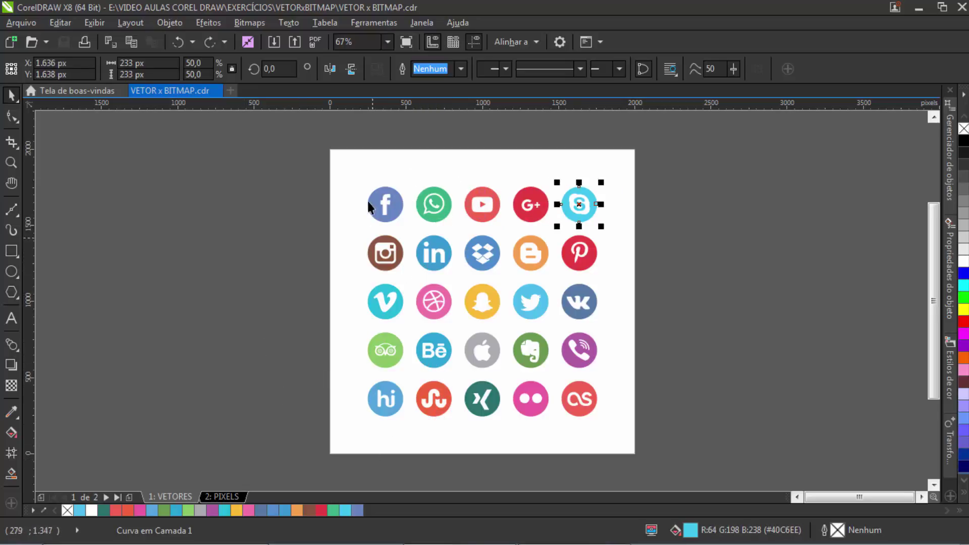
click(356, 185)
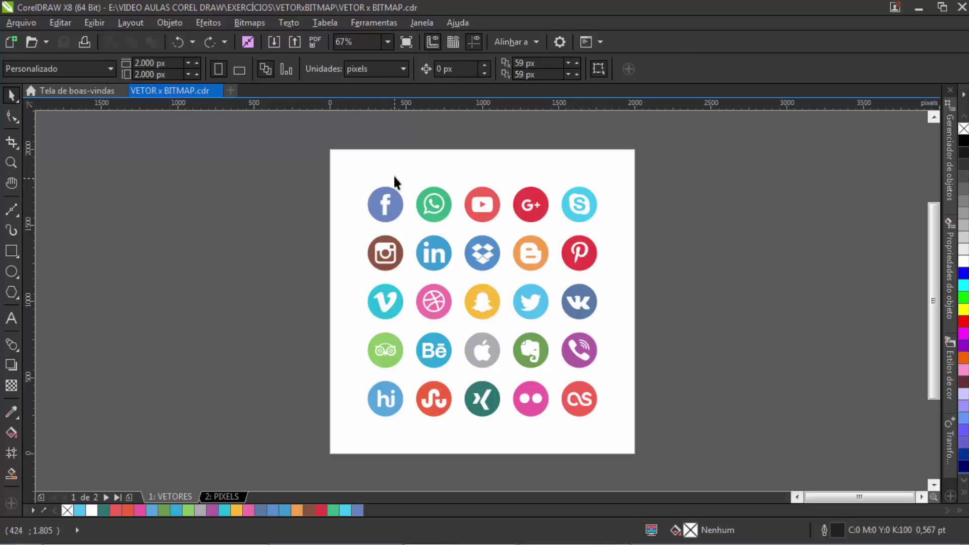
Step: Zoom in on the Facebook vector circle, switch to the PIXELS page and inspect the pixelated Facebook and WhatsApp icons
click(389, 193)
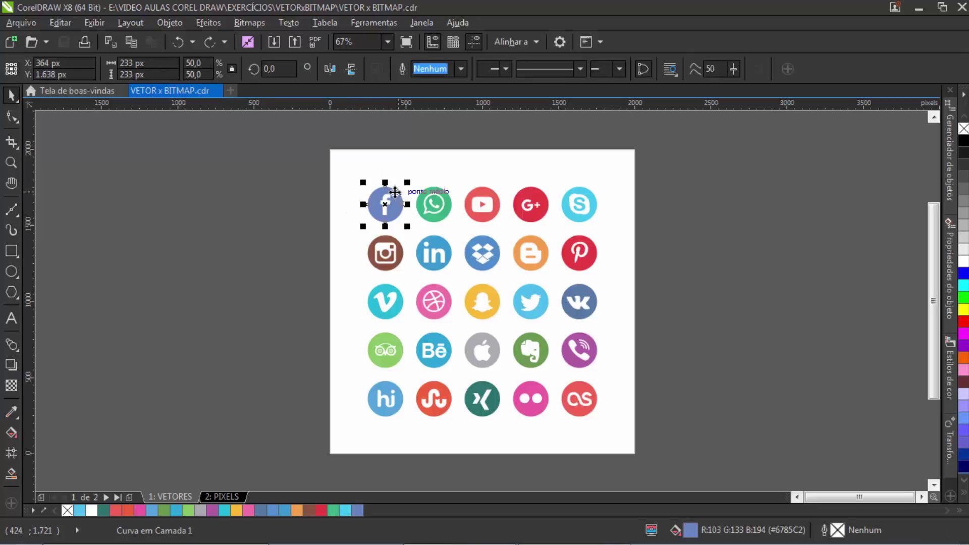
key(shift+F2)
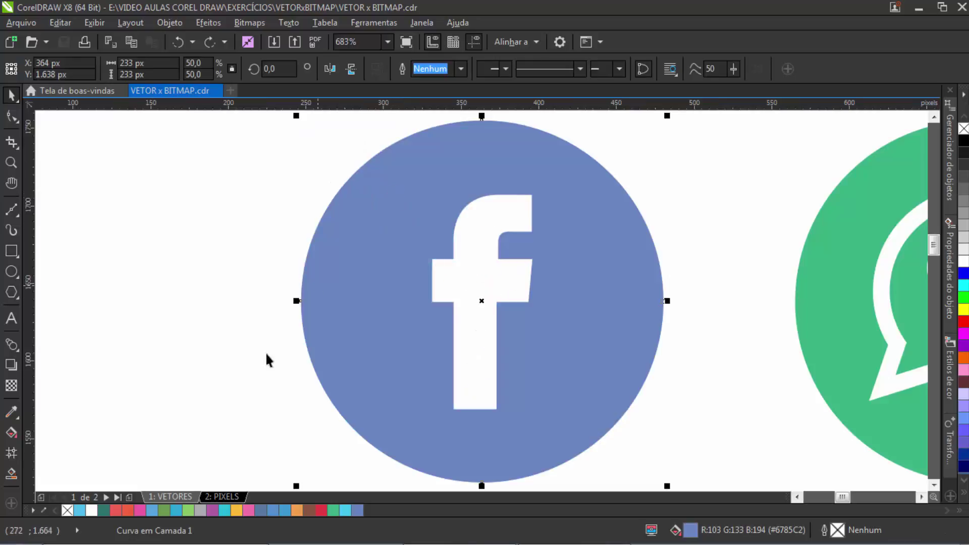
click(216, 496)
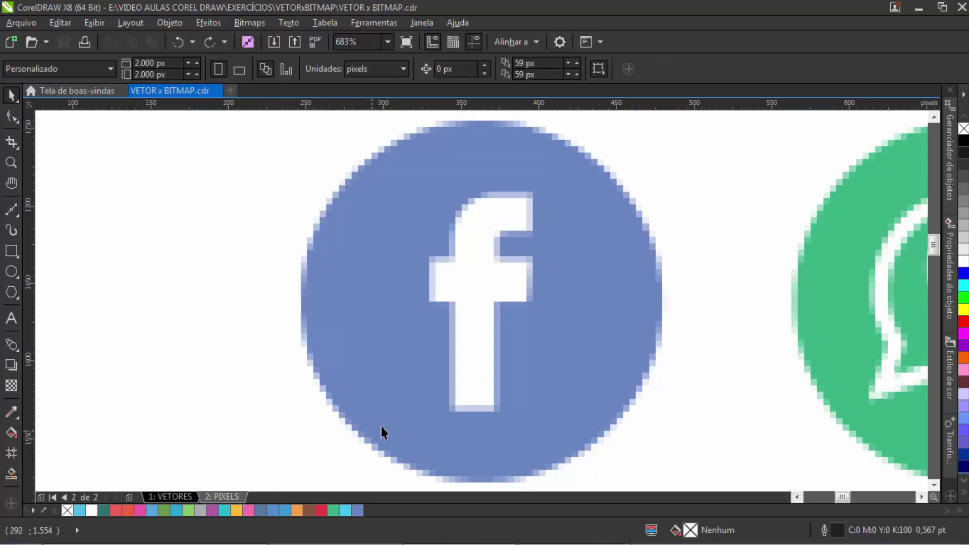
scroll(557, 371, down, 1)
scroll(555, 365, up, 1)
scroll(559, 362, right, 6)
scroll(568, 366, right, 8)
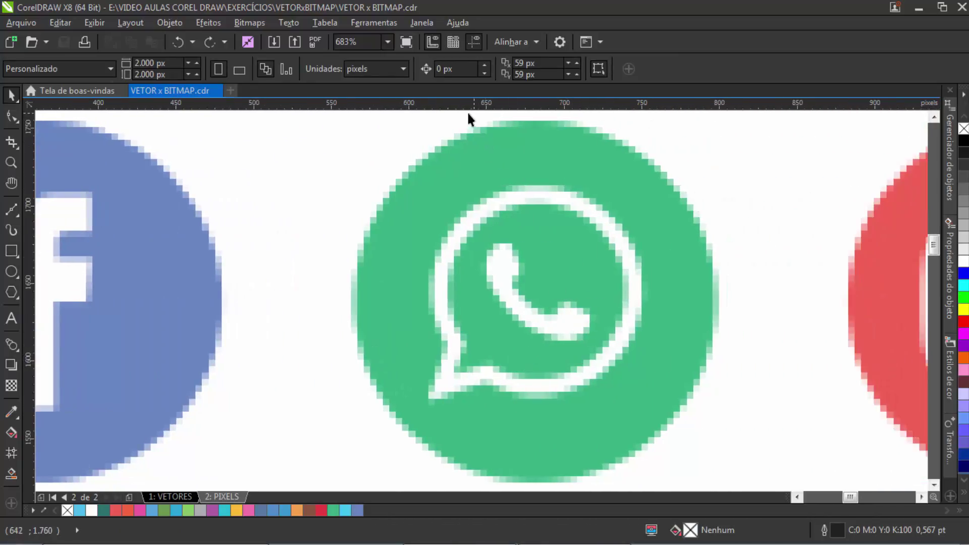
Step: Select the icon bitmap on the PIXELS page and look through the commands available for bitmaps
click(459, 146)
click(226, 526)
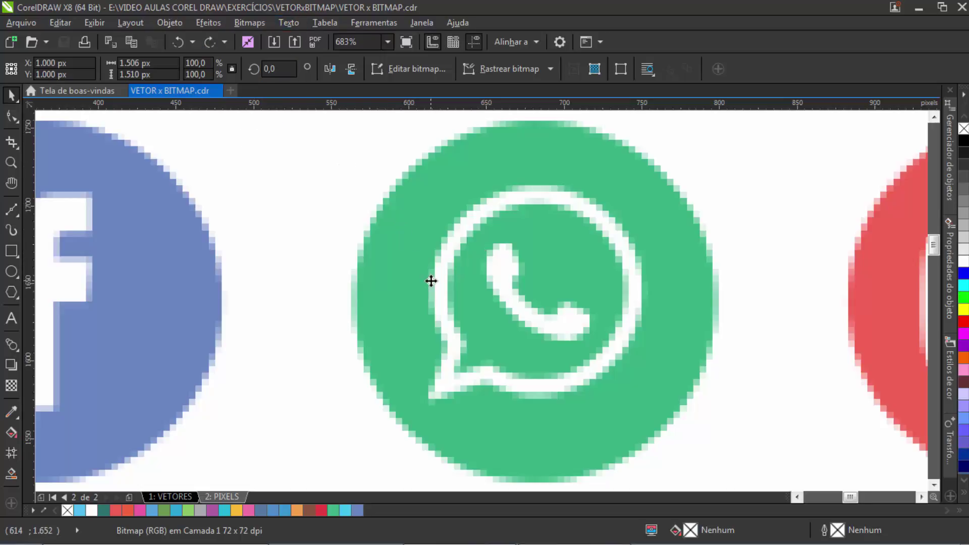
click(241, 23)
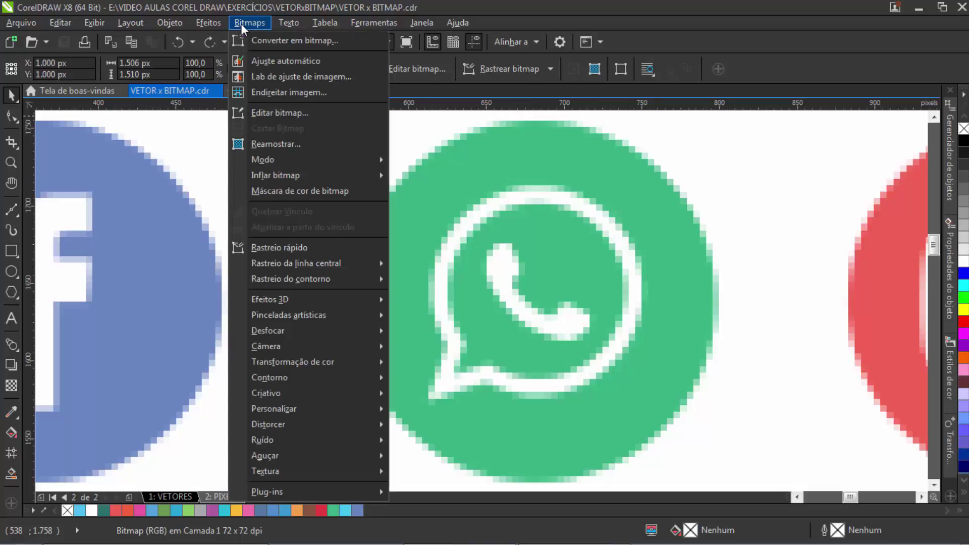
click(257, 19)
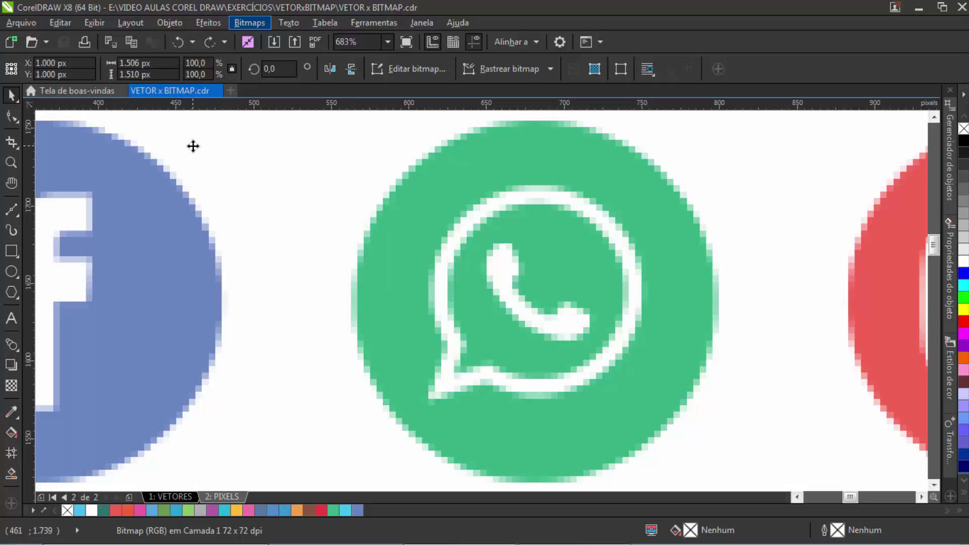
scroll(359, 302, down, 2)
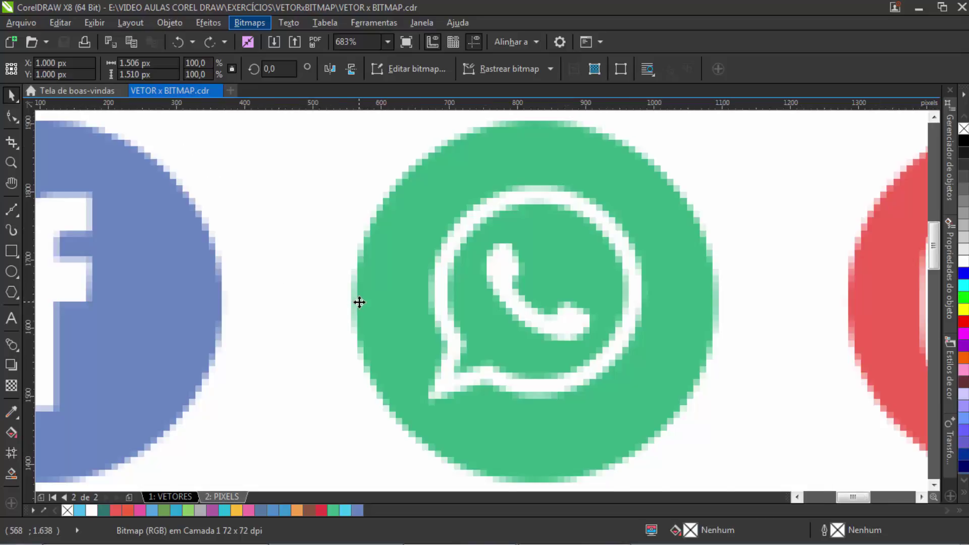